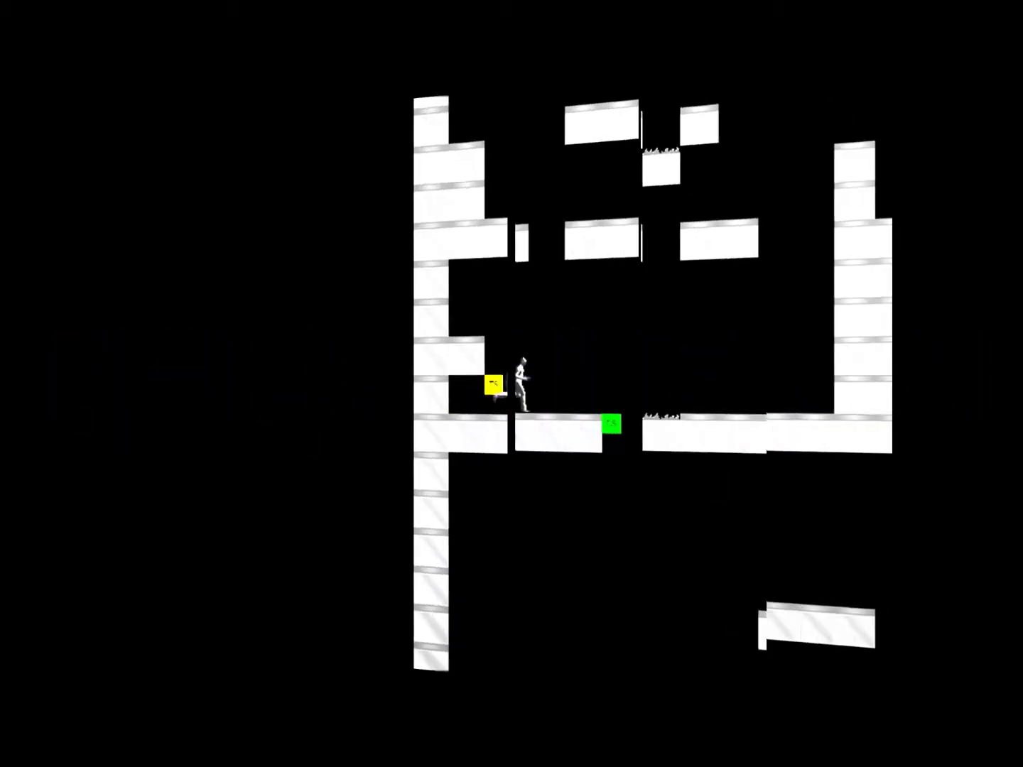
{"action": "key", "text": "Right"}
{"action": "key", "text": "space"}
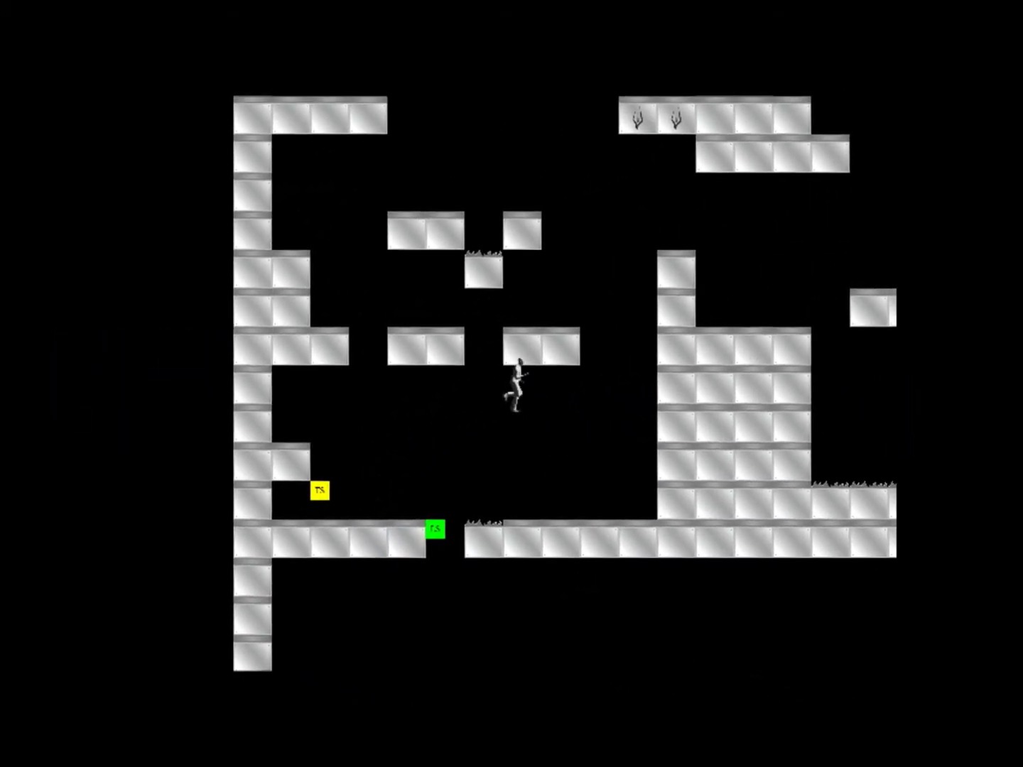
{"action": "key", "text": "Right"}
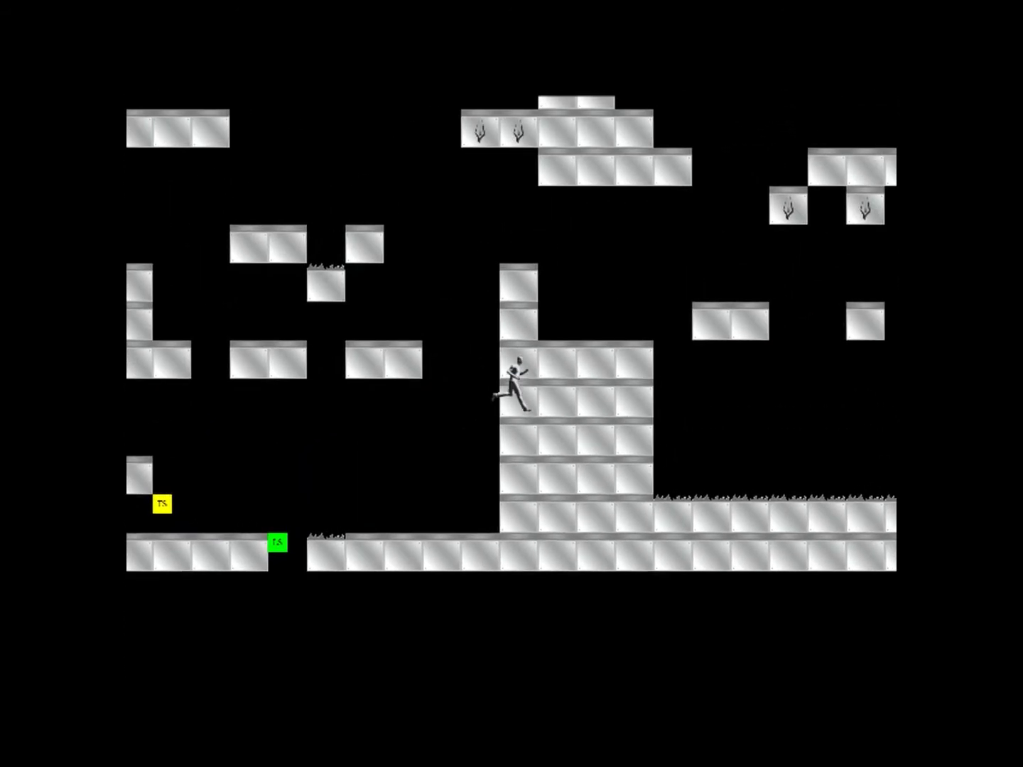
{"action": "key", "text": "space"}
{"action": "key", "text": "Left"}
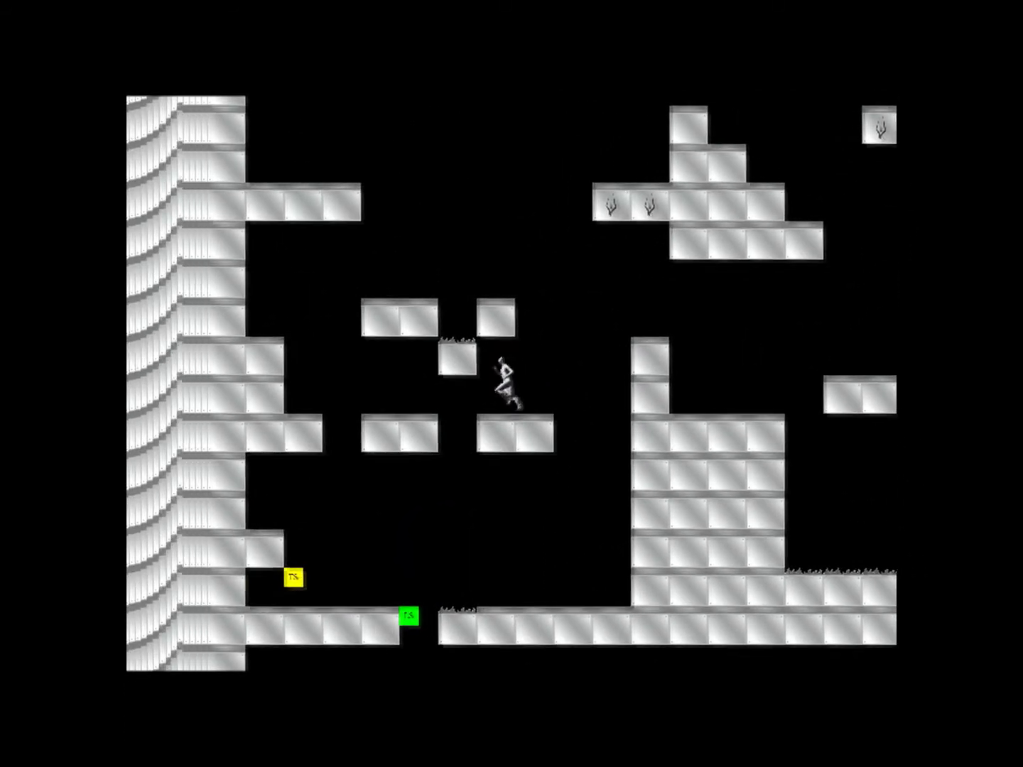
{"action": "key", "text": "Left"}
{"action": "key", "text": "space"}
{"action": "key", "text": "Right"}
{"action": "key", "text": "space"}
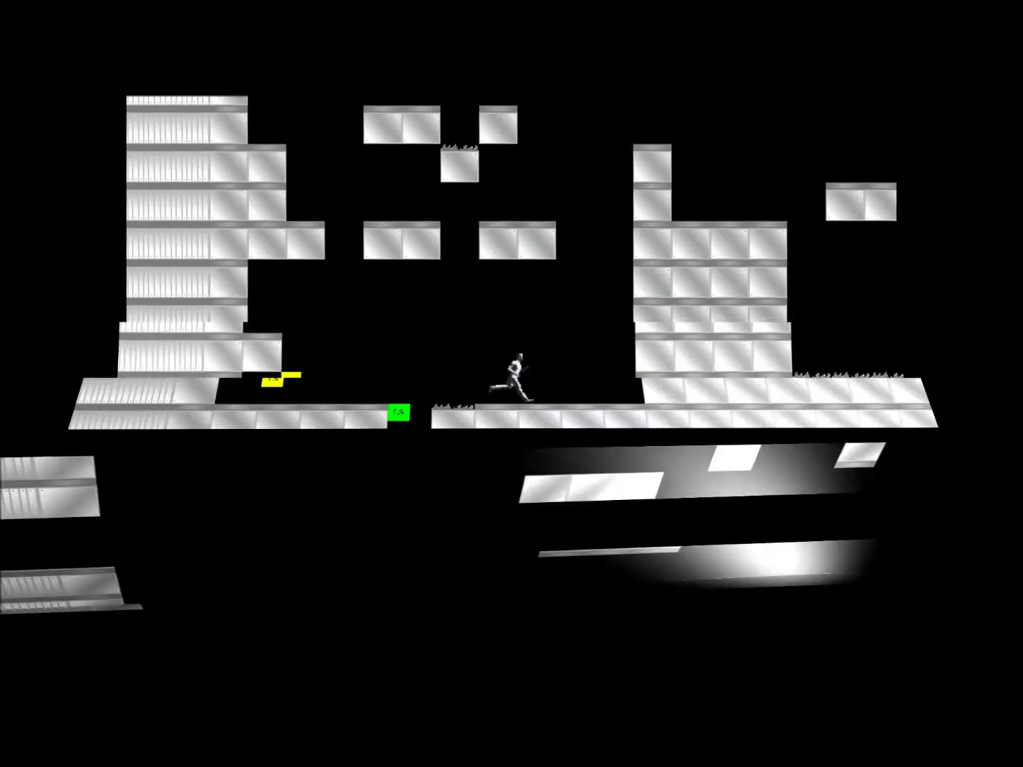
{"action": "key", "text": "Right"}
{"action": "key", "text": "Up"}
{"action": "key", "text": "Right"}
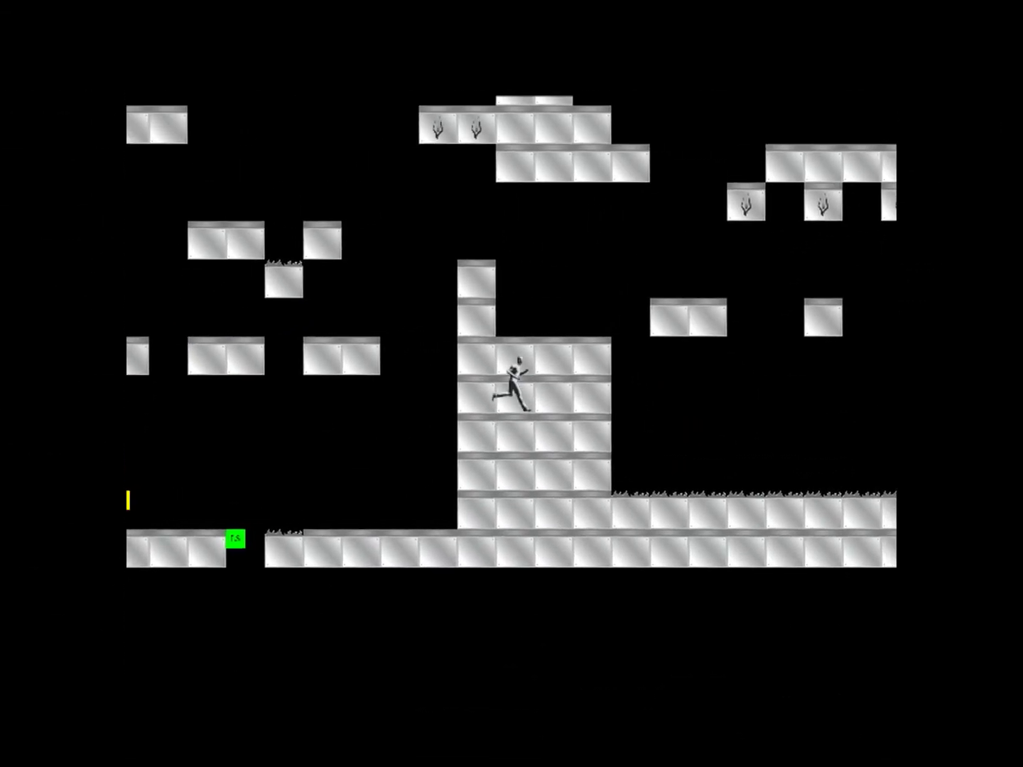
{"action": "key", "text": "Up"}
{"action": "key", "text": "Up"}
{"action": "key", "text": "Right"}
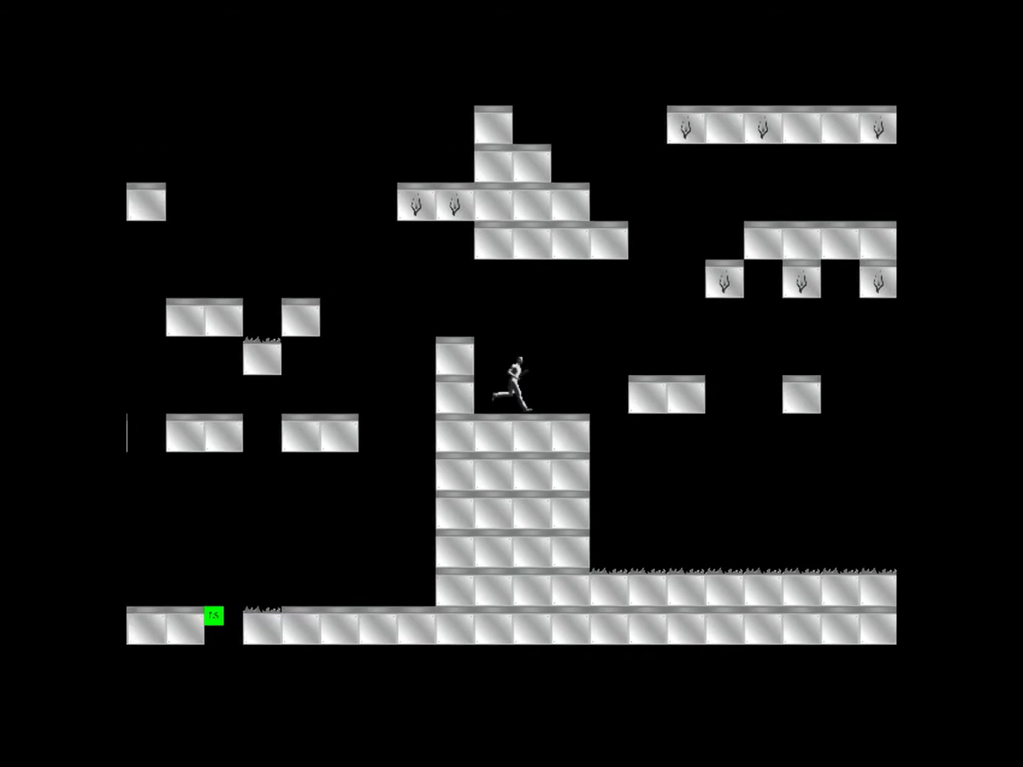
{"action": "key", "text": "Left"}
{"action": "key", "text": "Up"}
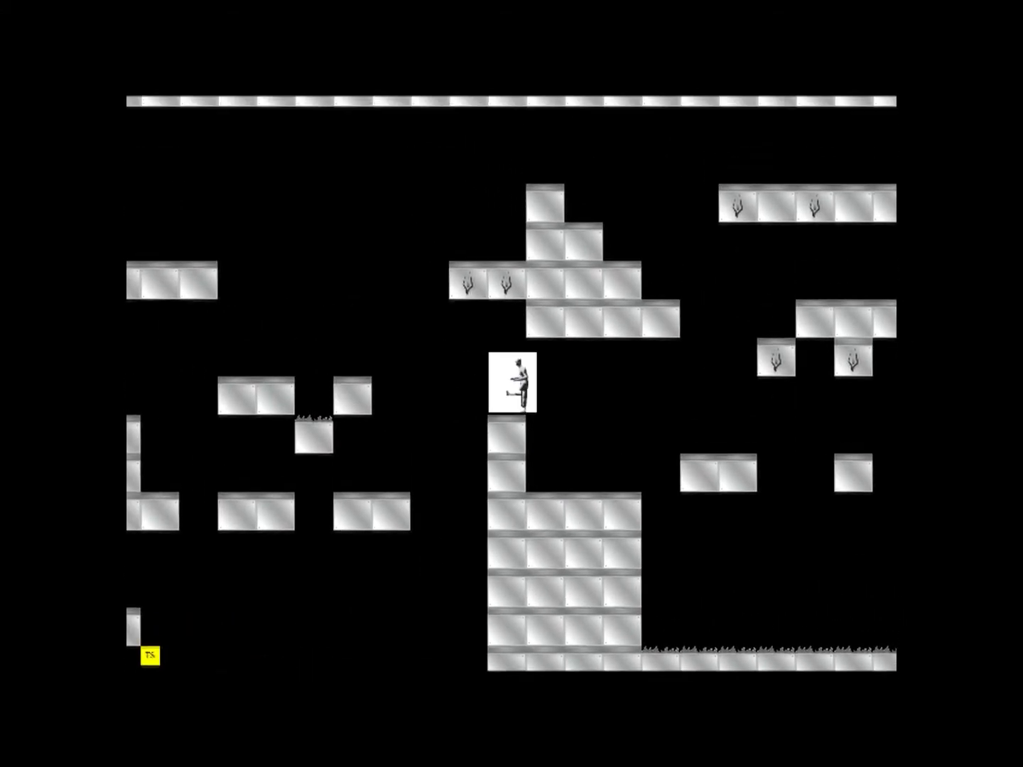
{"action": "key", "text": "Up"}
{"action": "key", "text": "Left"}
{"action": "key", "text": "Right"}
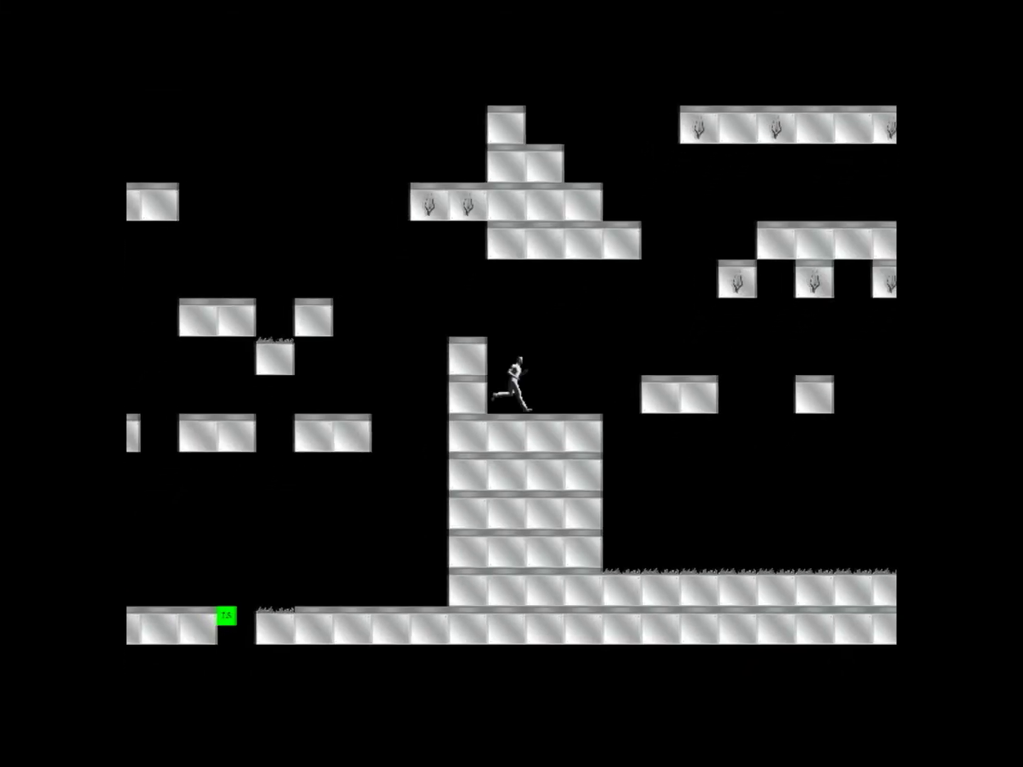
{"action": "key", "text": "Up"}
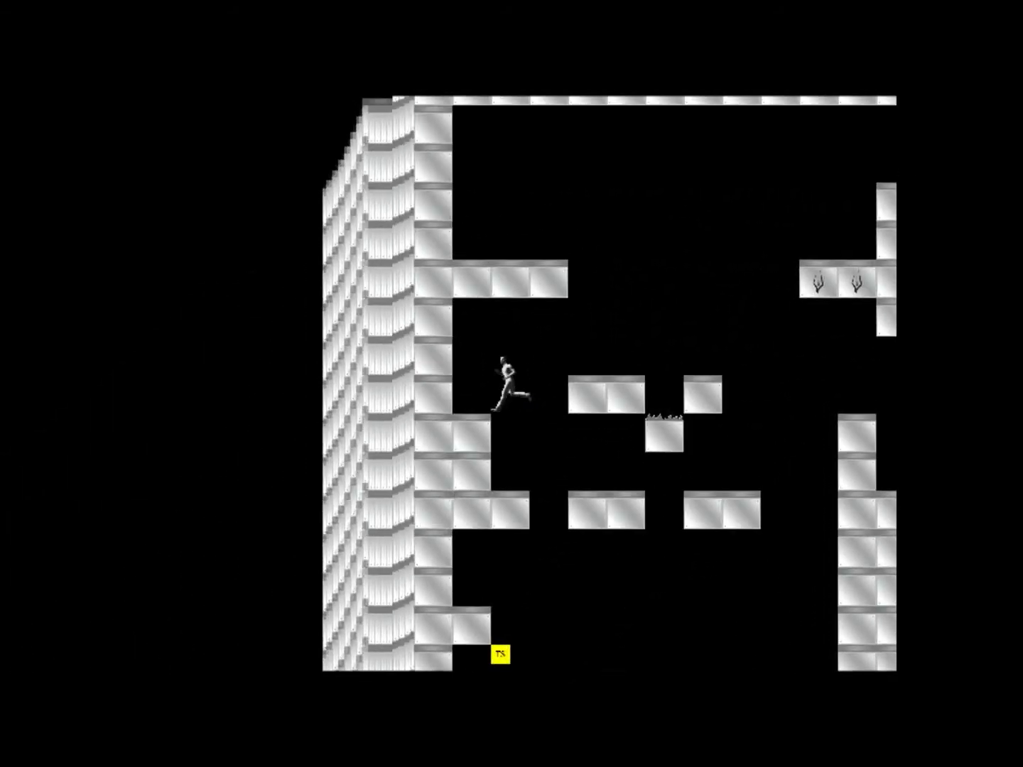
{"action": "key", "text": "Left"}
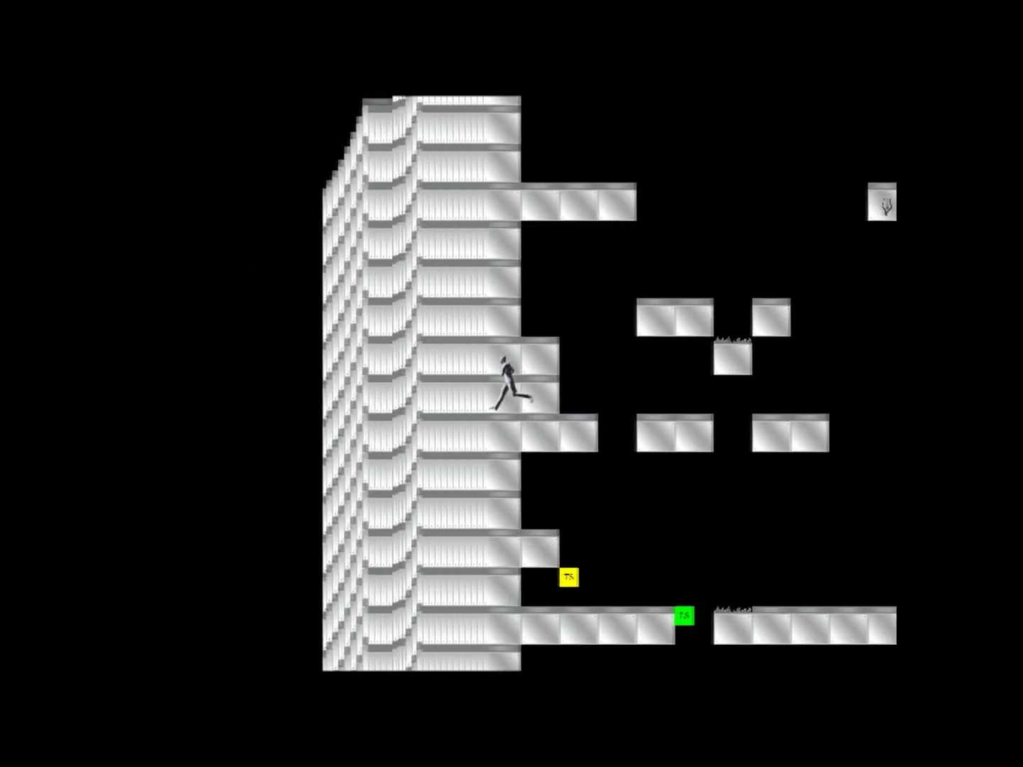
{"action": "key", "text": "Left"}
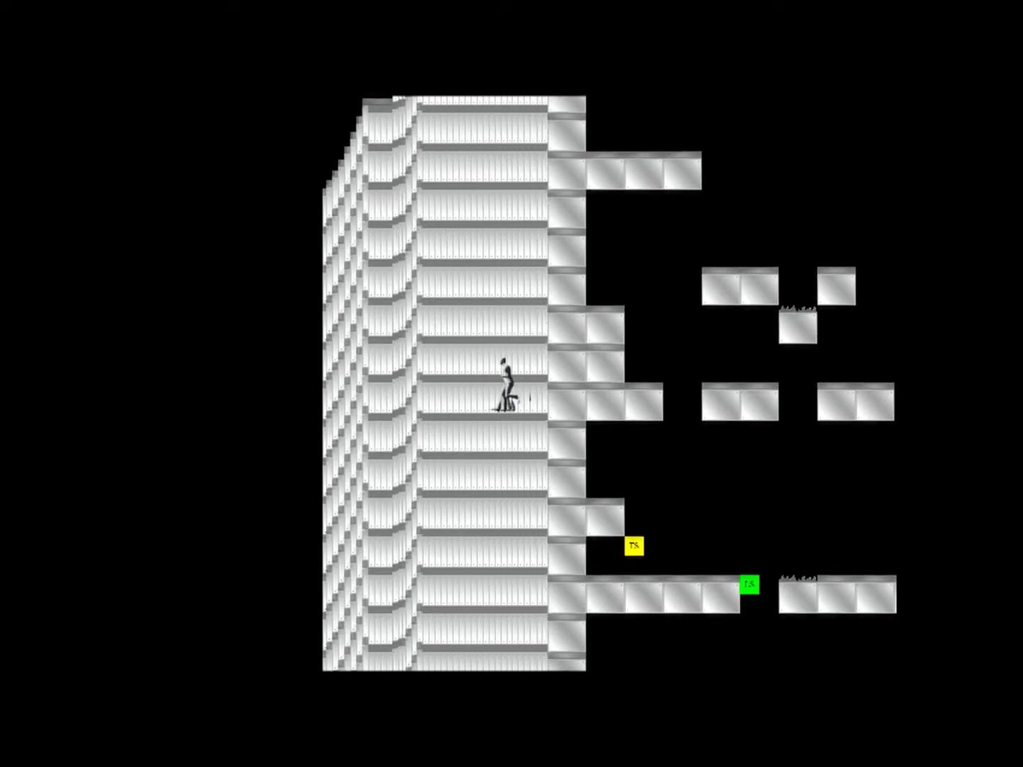
{"action": "key", "text": "Right"}
{"action": "key", "text": "Left"}
{"action": "key", "text": "Right"}
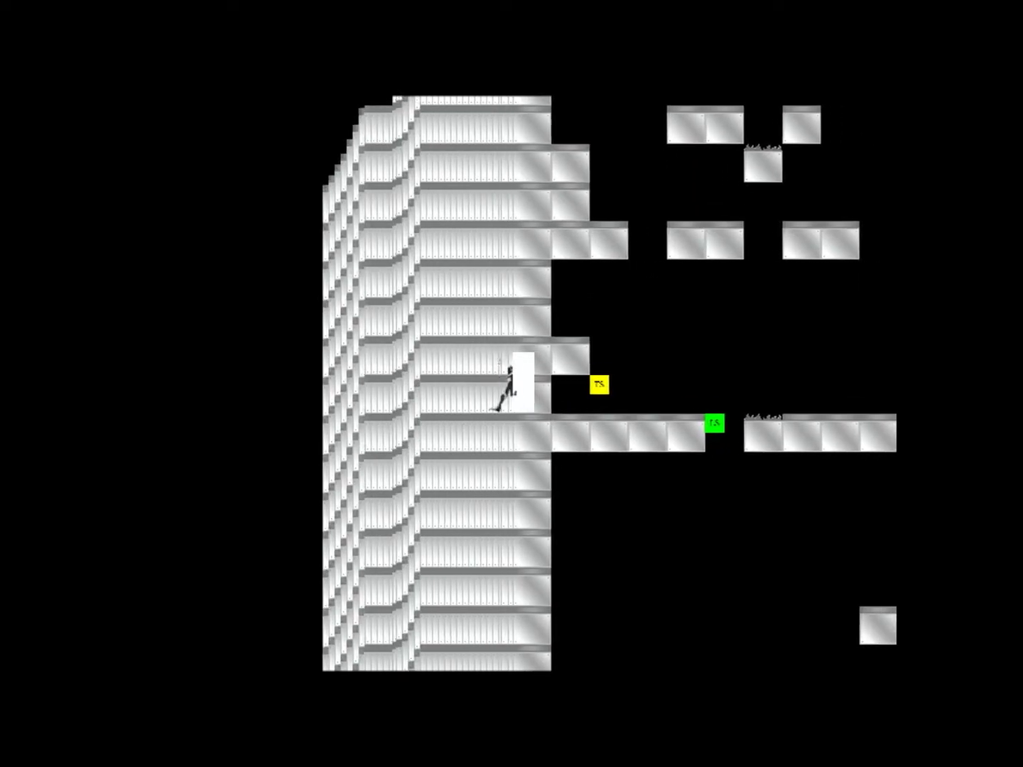
{"action": "key", "text": "Right"}
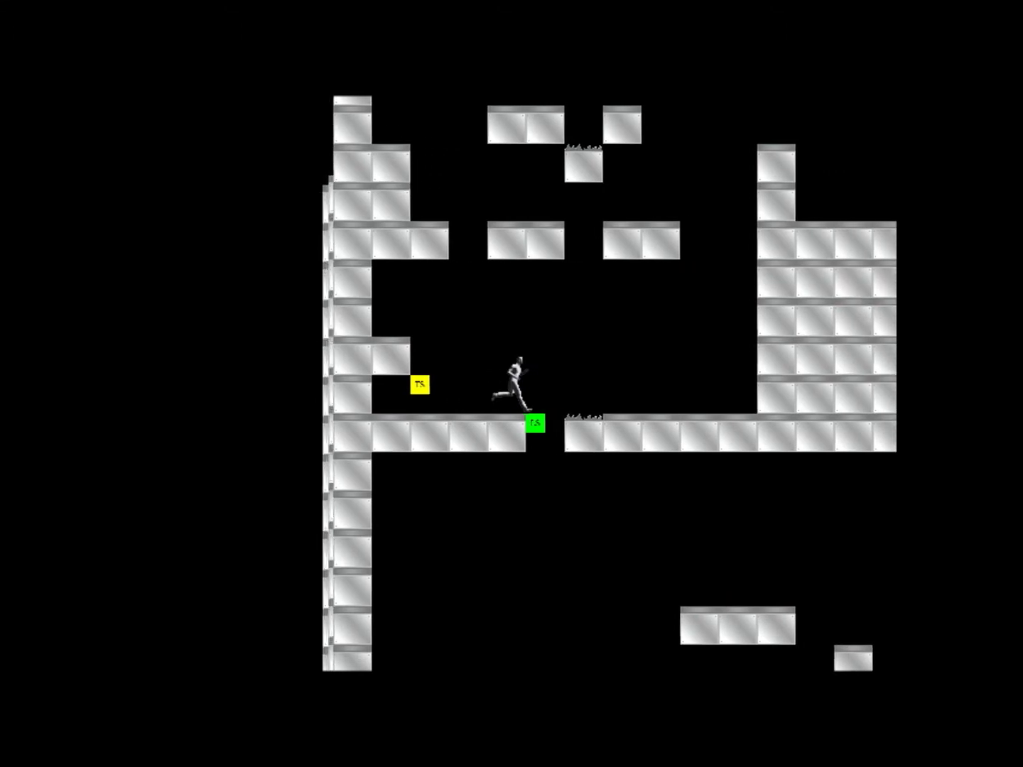
{"action": "key", "text": "Left"}
{"action": "key", "text": "Up"}
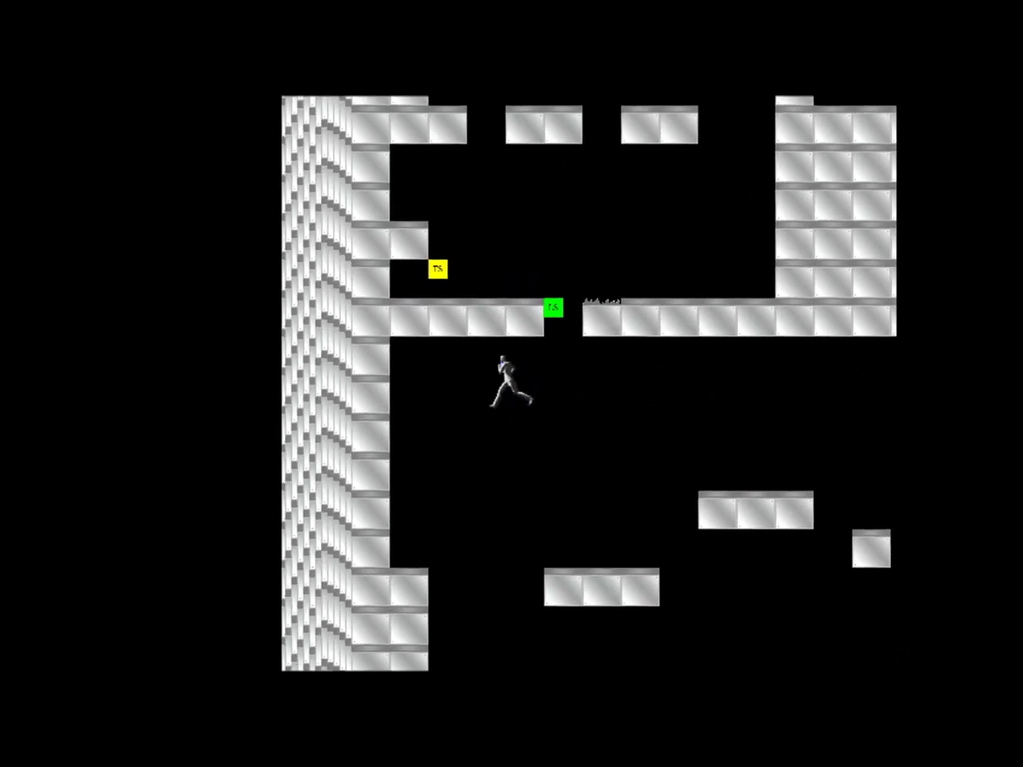
{"action": "key", "text": "Left"}
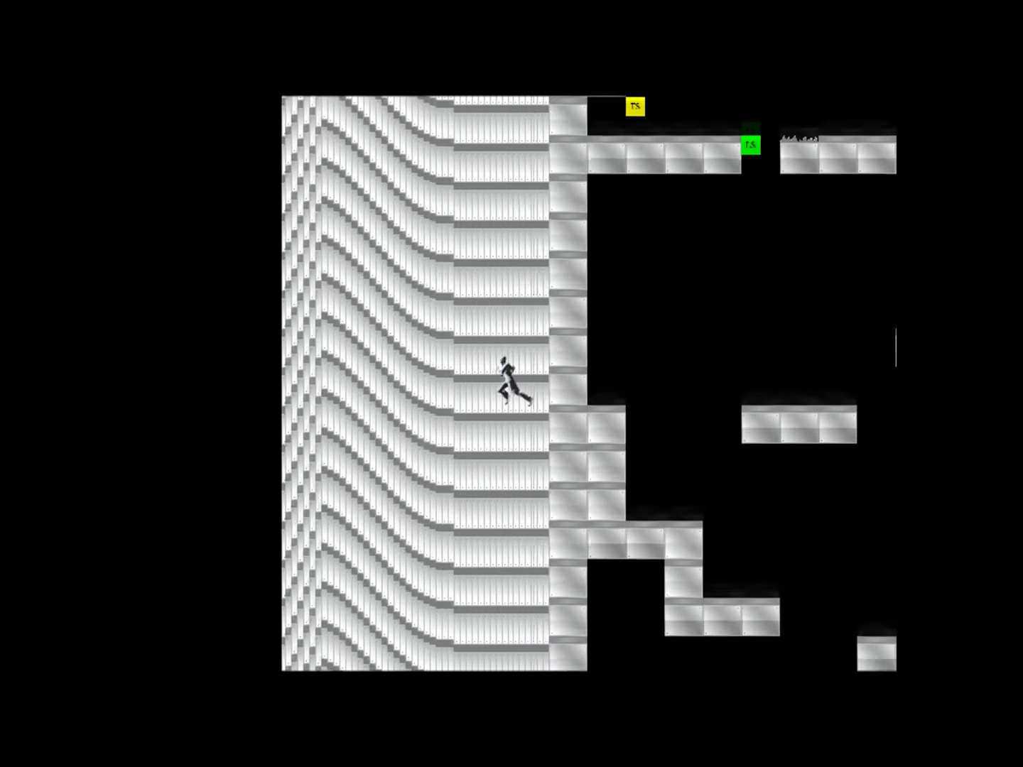
{"action": "key", "text": "Right"}
{"action": "key", "text": "Down"}
{"action": "key", "text": "Left"}
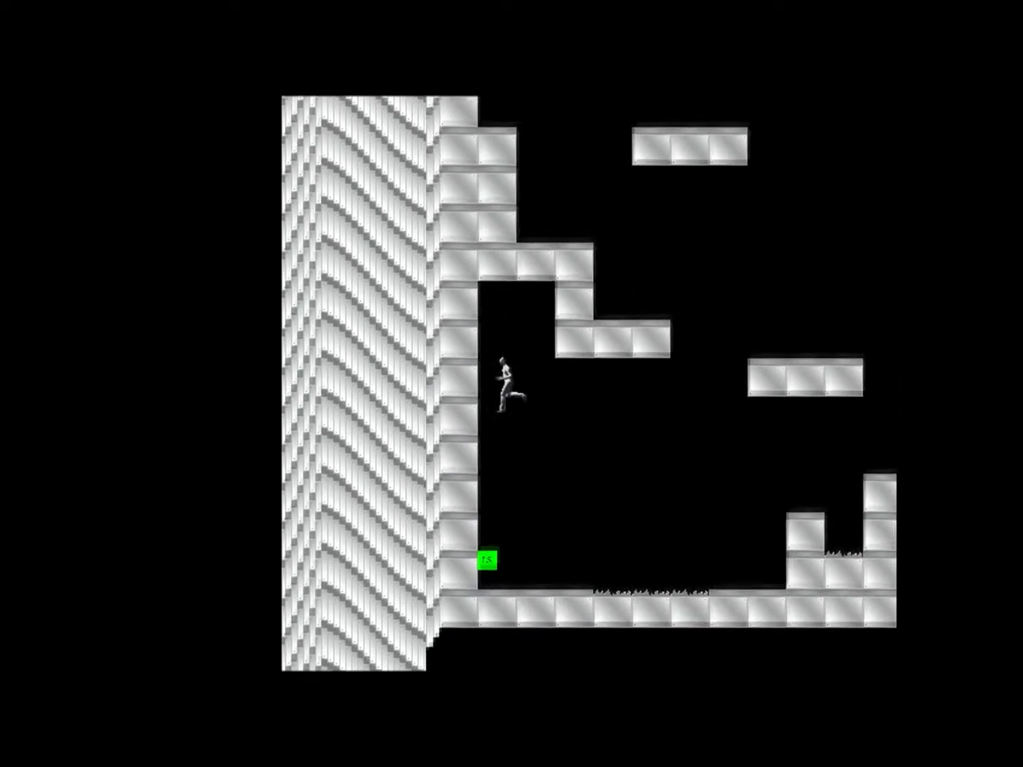
{"action": "key", "text": "Left"}
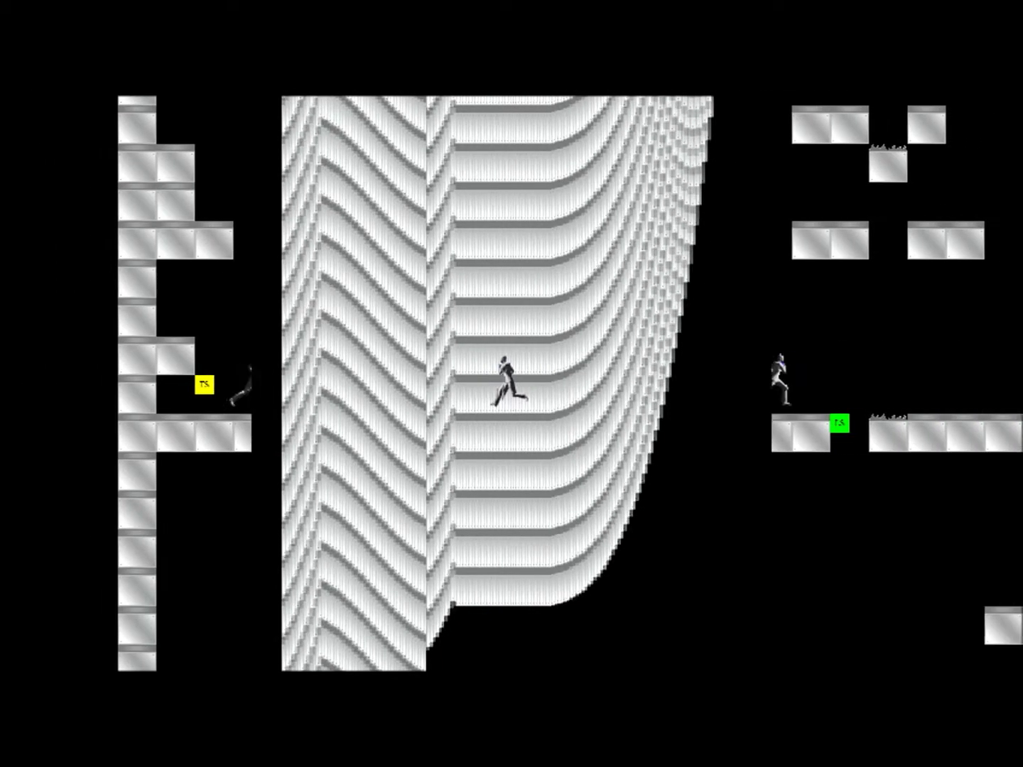
{"action": "key", "text": "Up"}
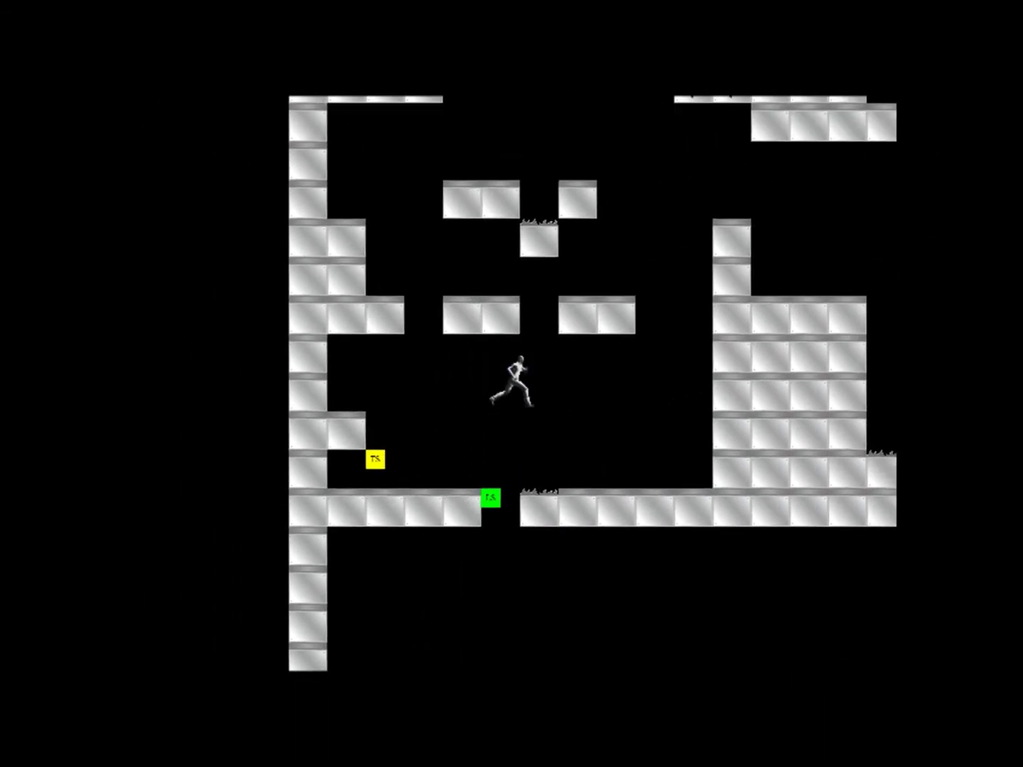
{"action": "key", "text": "Right"}
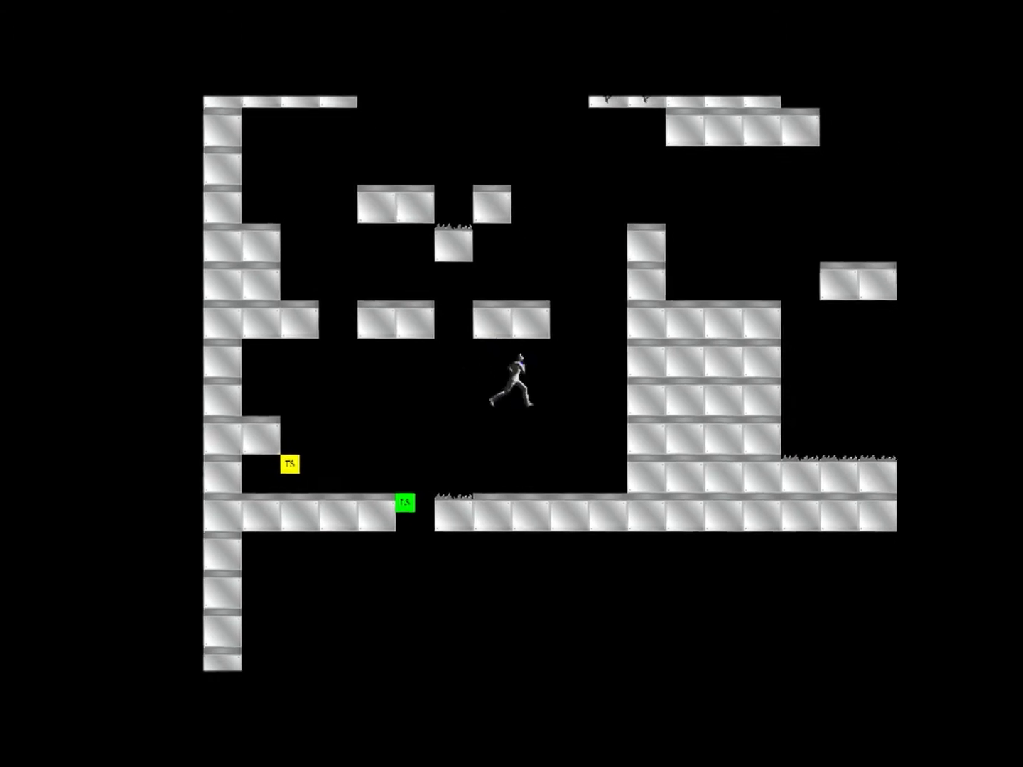
{"action": "key", "text": "Up"}
{"action": "key", "text": "Right"}
{"action": "key", "text": "Up"}
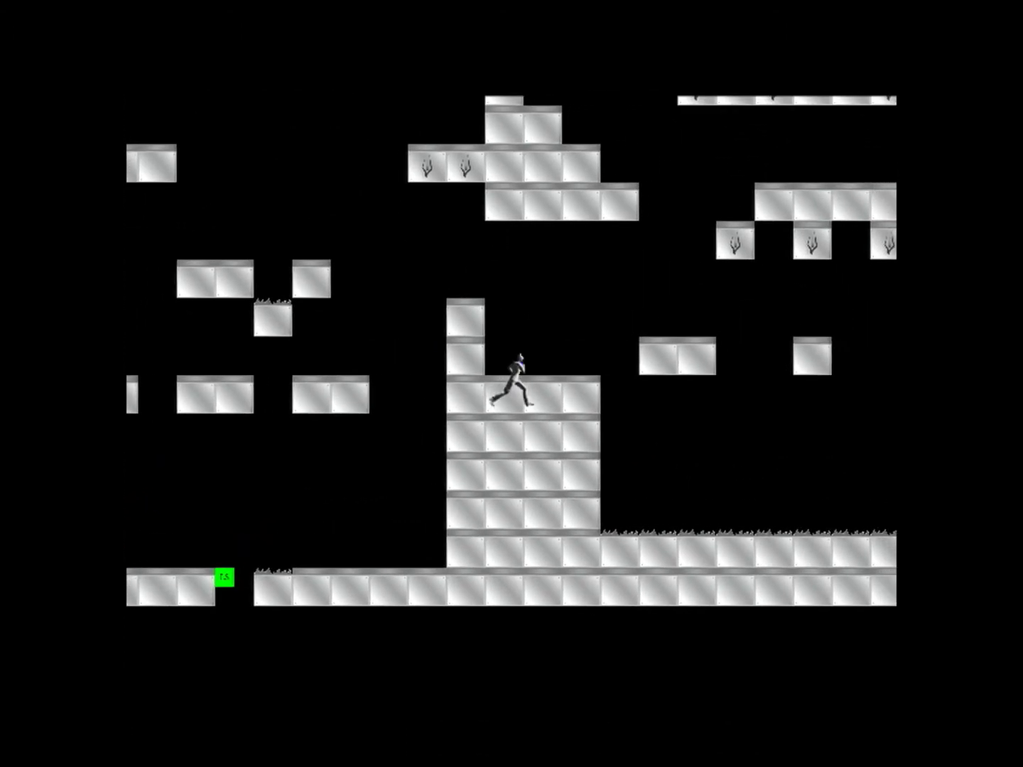
{"action": "key", "text": "Right"}
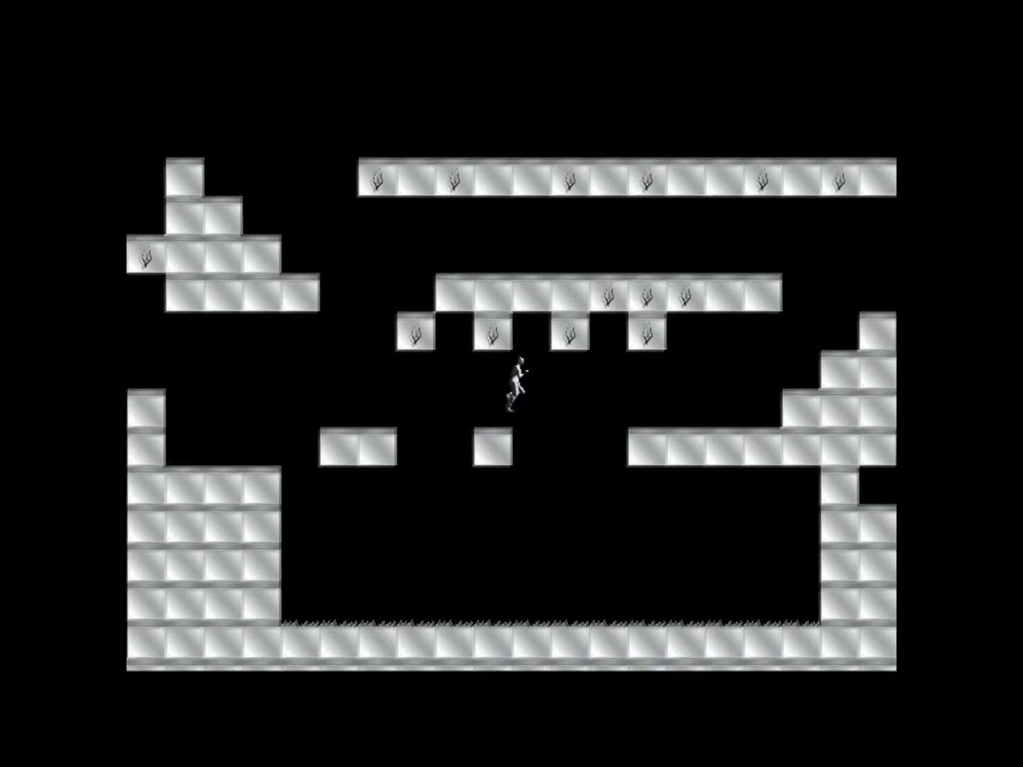
{"action": "key", "text": "Right"}
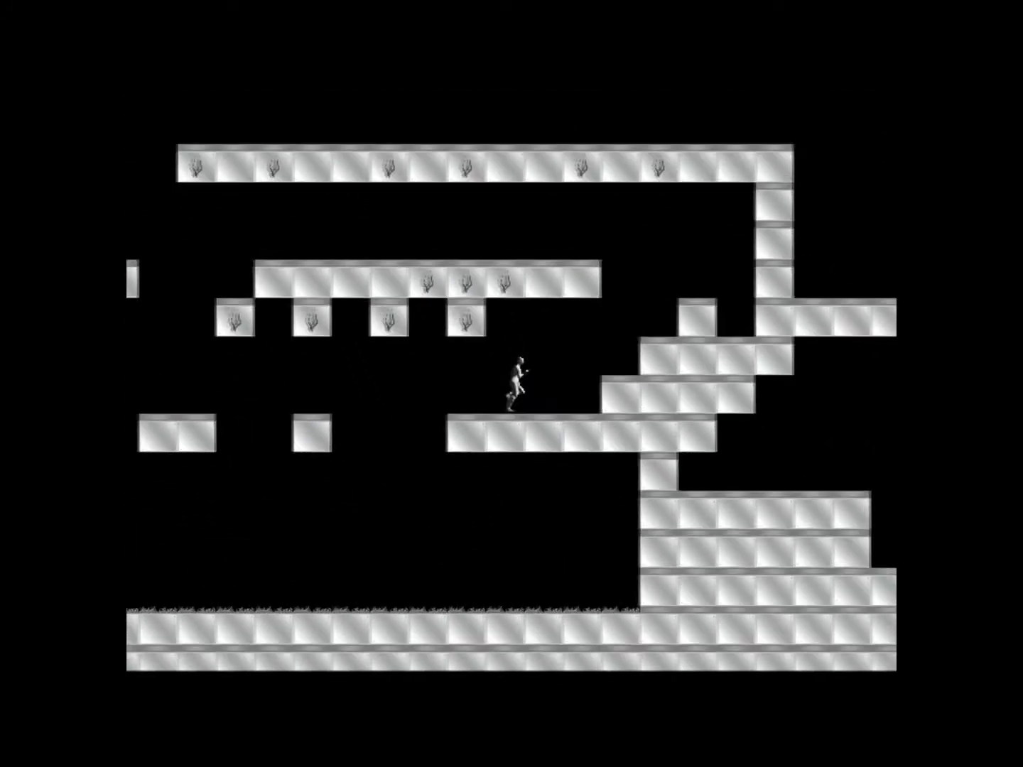
{"action": "key", "text": "Right"}
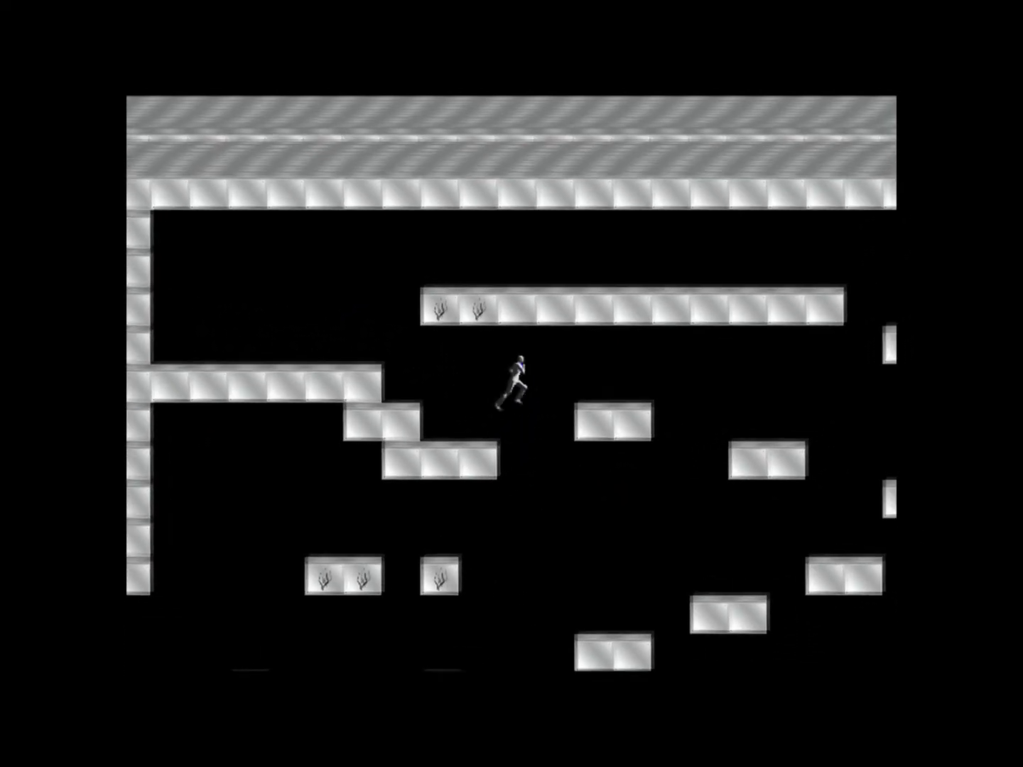
{"action": "key", "text": "Right"}
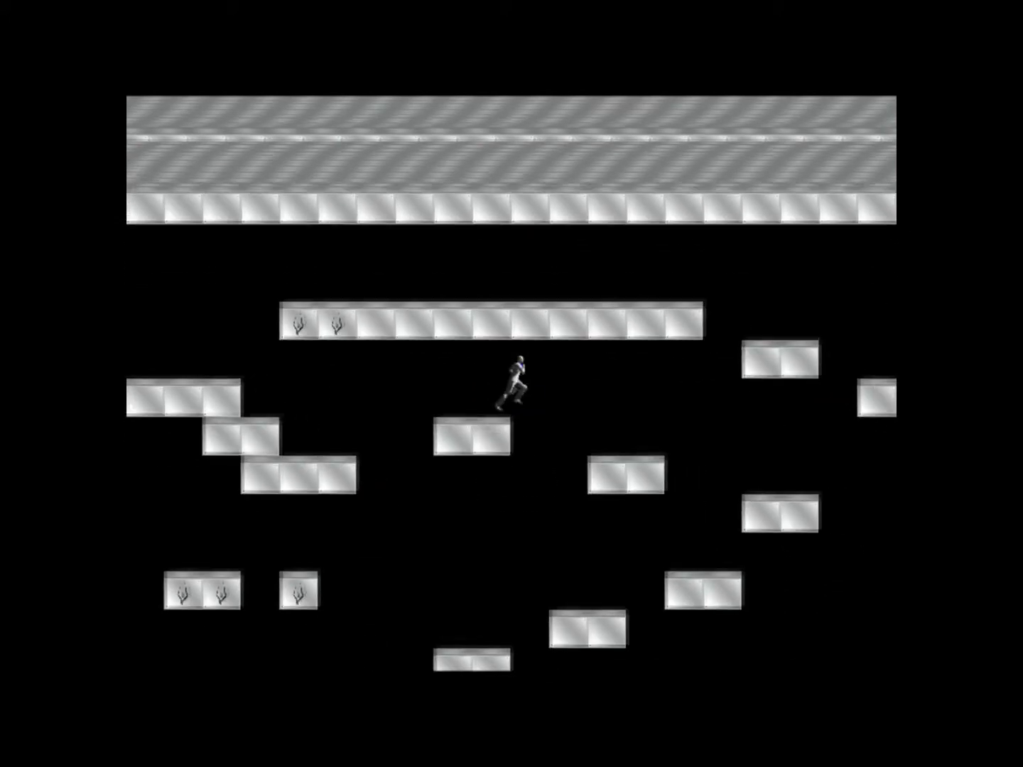
{"action": "key", "text": "Up"}
{"action": "key", "text": "Right"}
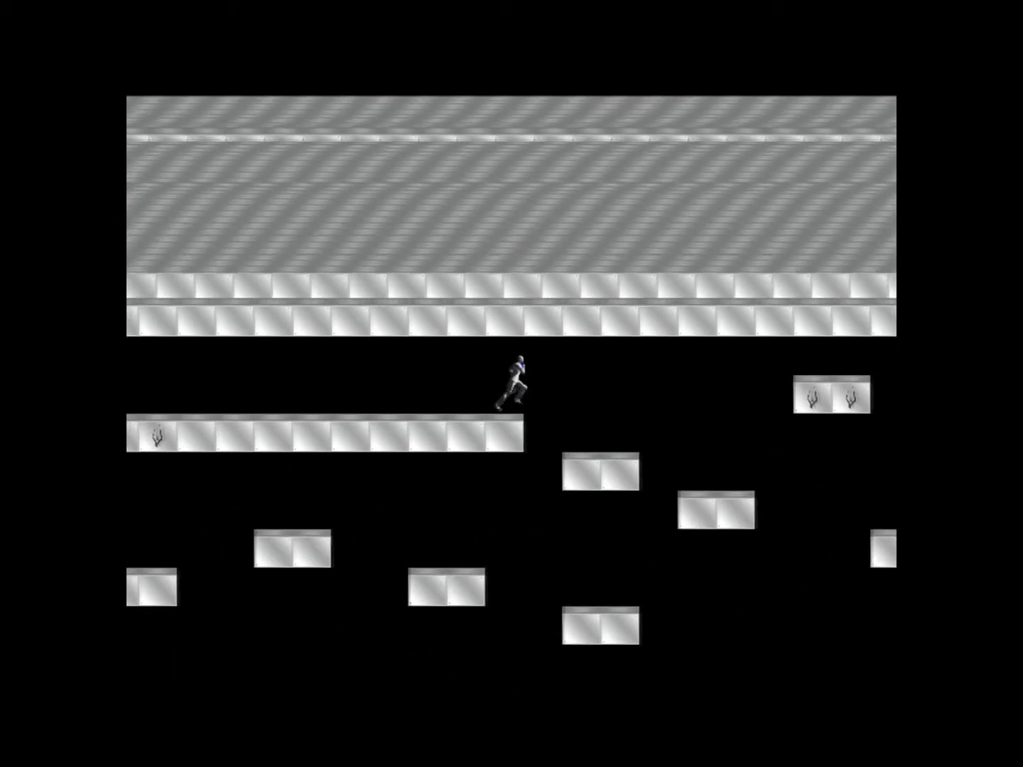
{"action": "key", "text": "Right"}
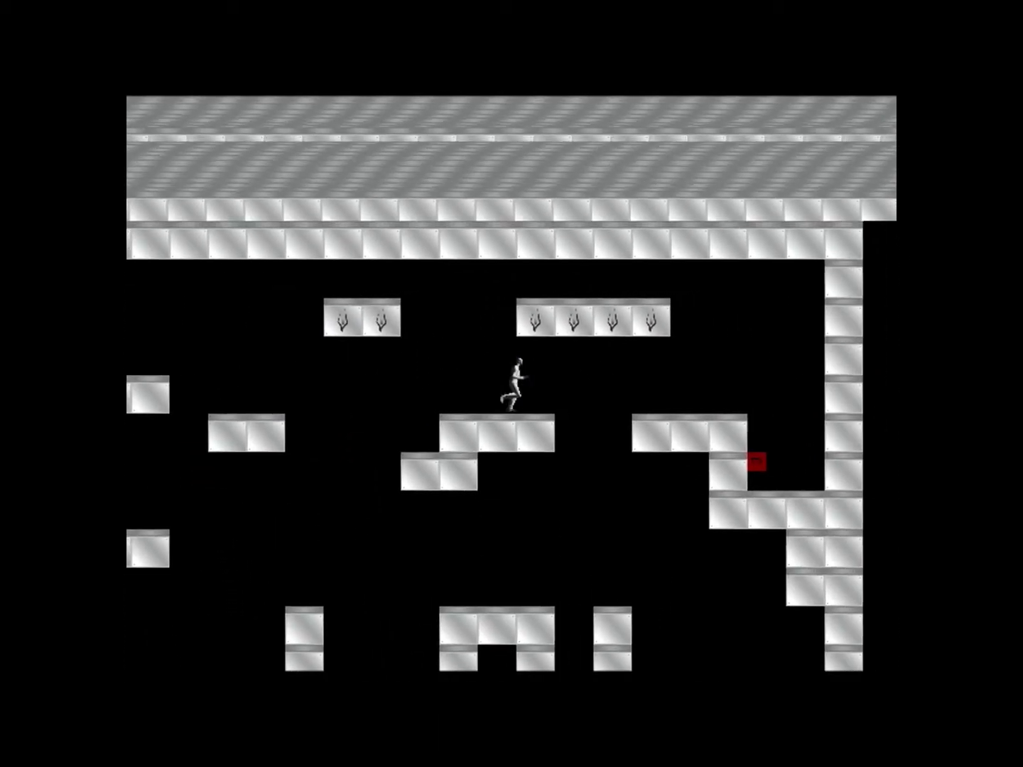
{"action": "key", "text": "Right"}
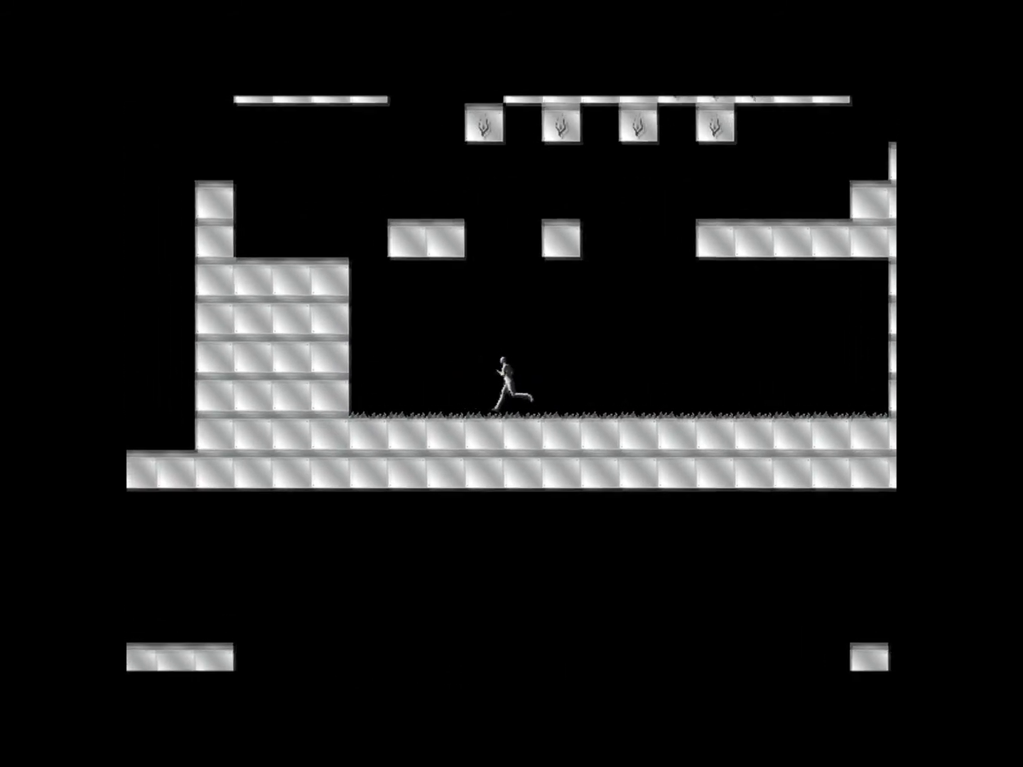
{"action": "key", "text": "Up"}
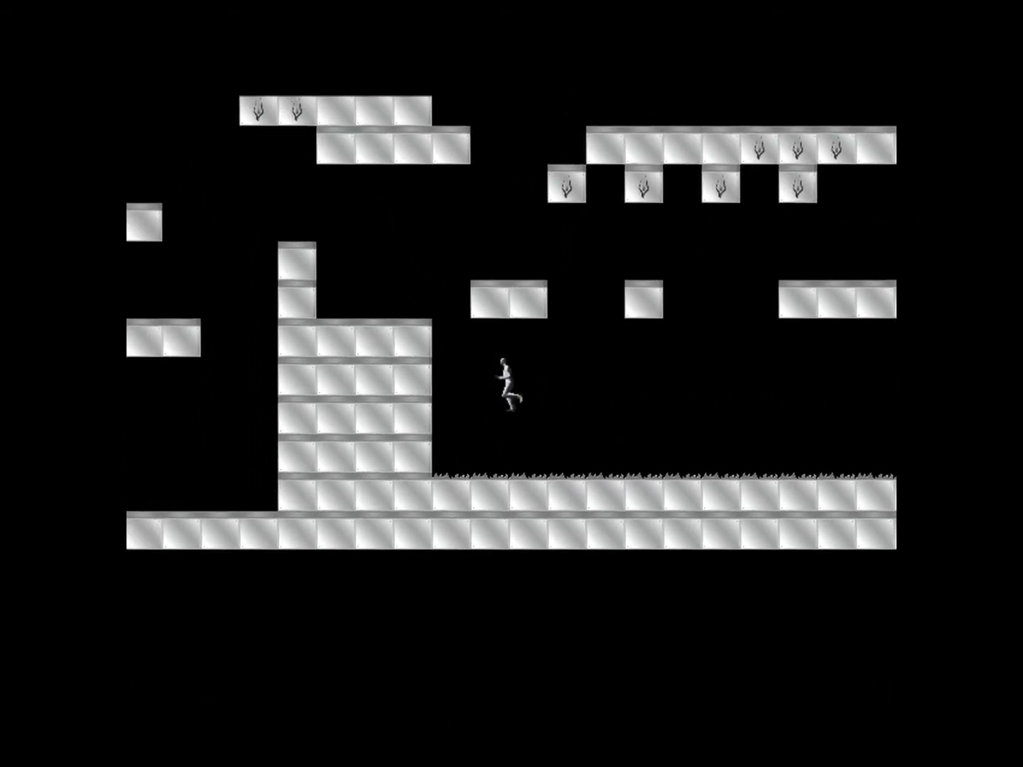
{"action": "key", "text": "Up"}
{"action": "key", "text": "Right"}
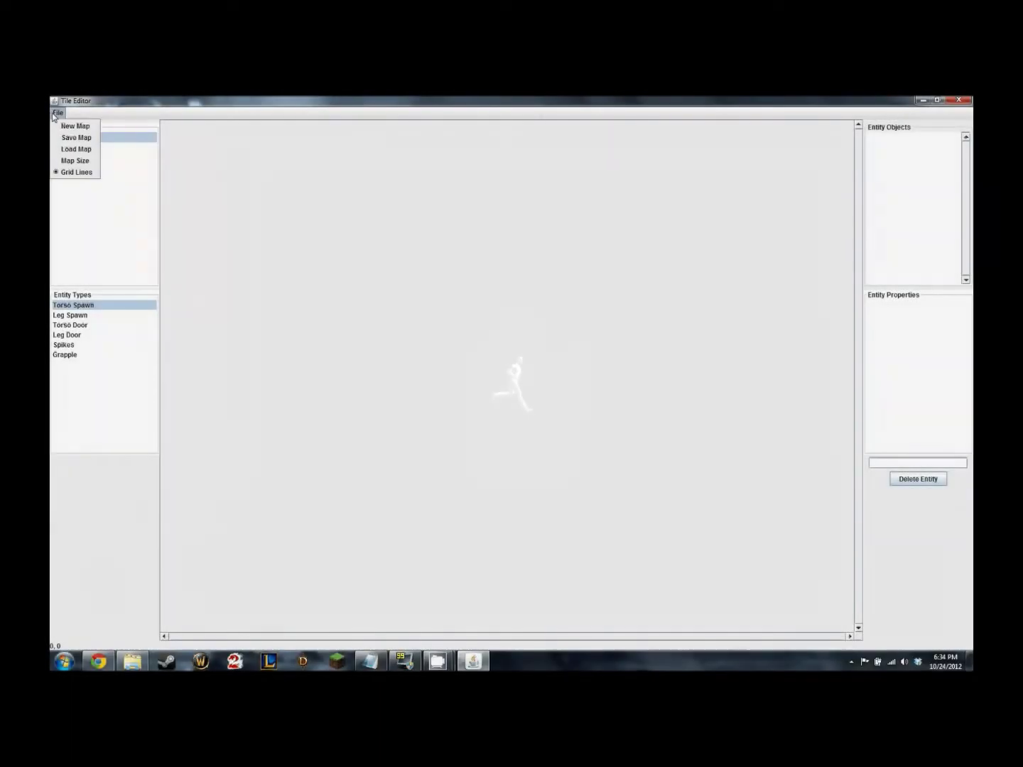
Create a new map 50 tiles wide with a tile size of 32 by 32 pixels
{"action": "left_click", "coordinate": [72, 126]}
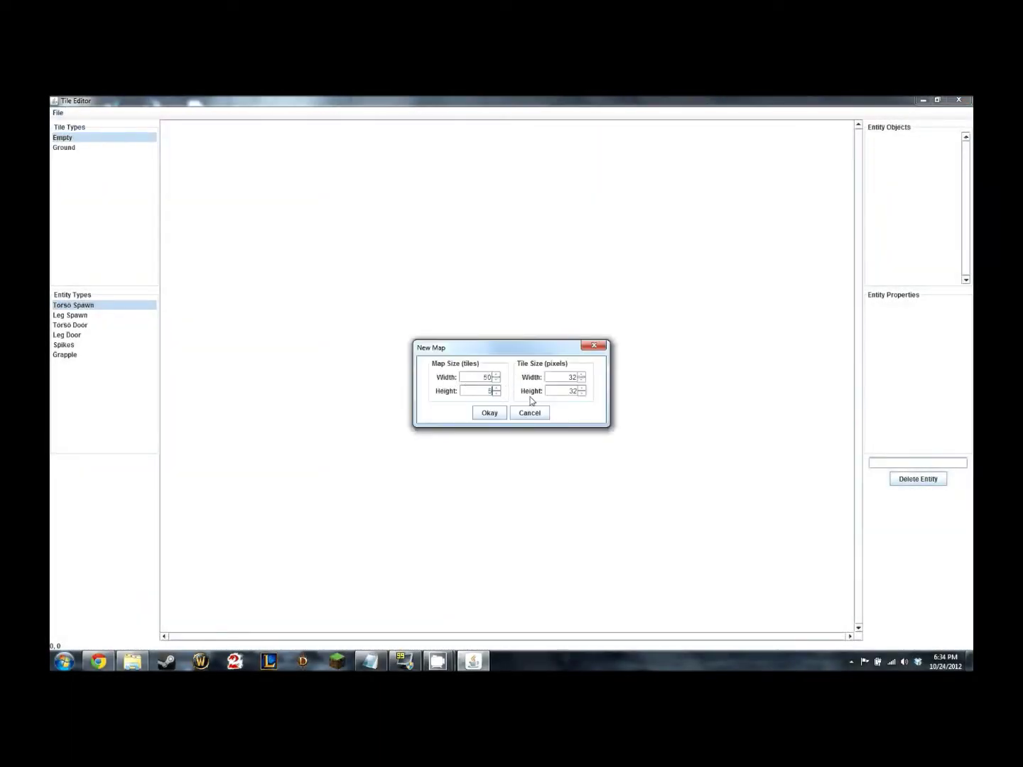
{"action": "left_click", "coordinate": [491, 414]}
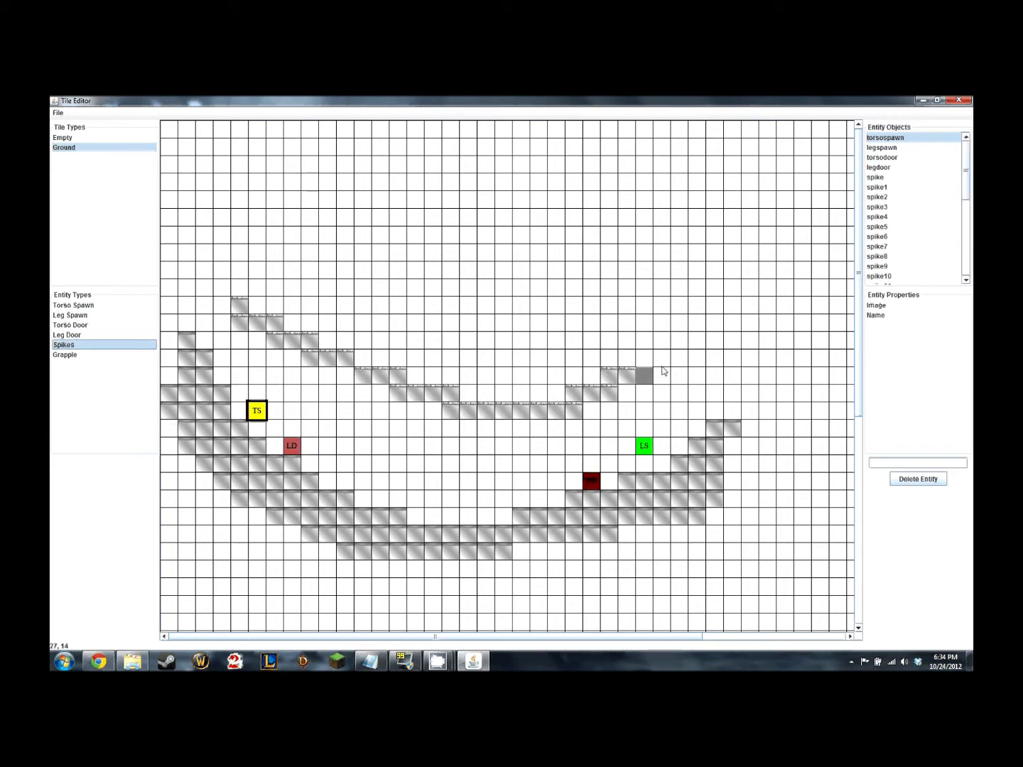
Place six spikes on the lower ground's dip, and grapple tiles beneath the spiked platform and in a descending line above it
{"action": "left_click_drag", "start_coordinate": [415, 517], "coordinate": [504, 517]}
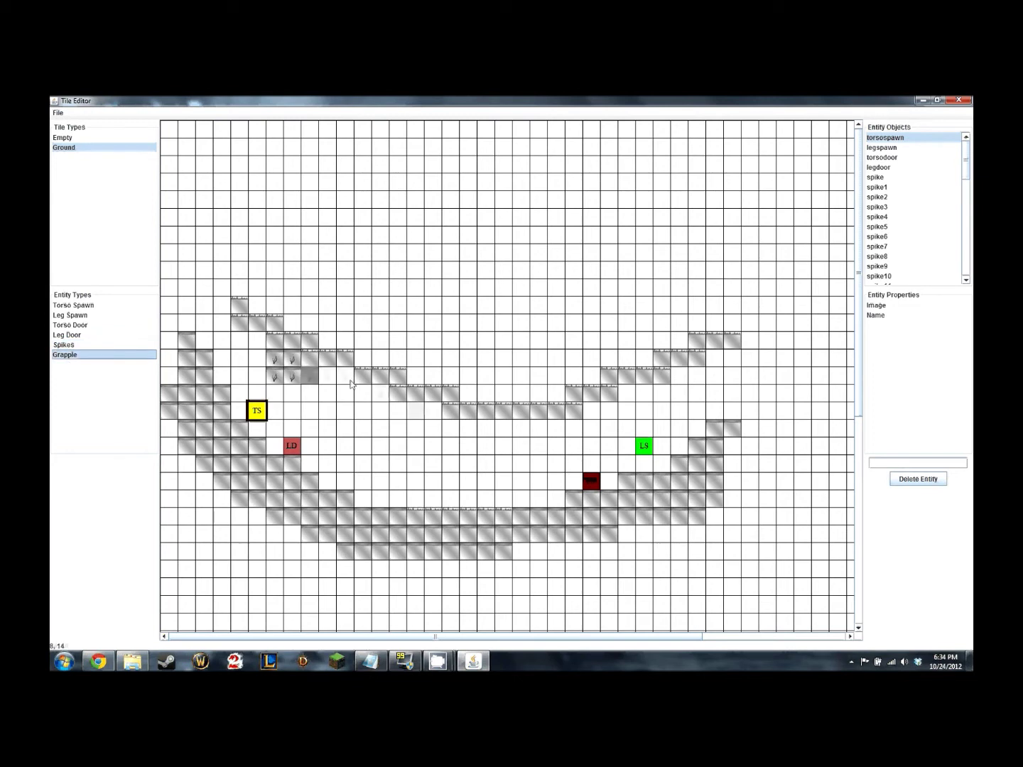
{"action": "mouse_move", "coordinate": [350, 385]}
{"action": "left_mouse_down"}
{"action": "mouse_move", "coordinate": [522, 430]}
{"action": "mouse_move", "coordinate": [625, 419]}
{"action": "mouse_move", "coordinate": [731, 376]}
{"action": "left_mouse_up"}
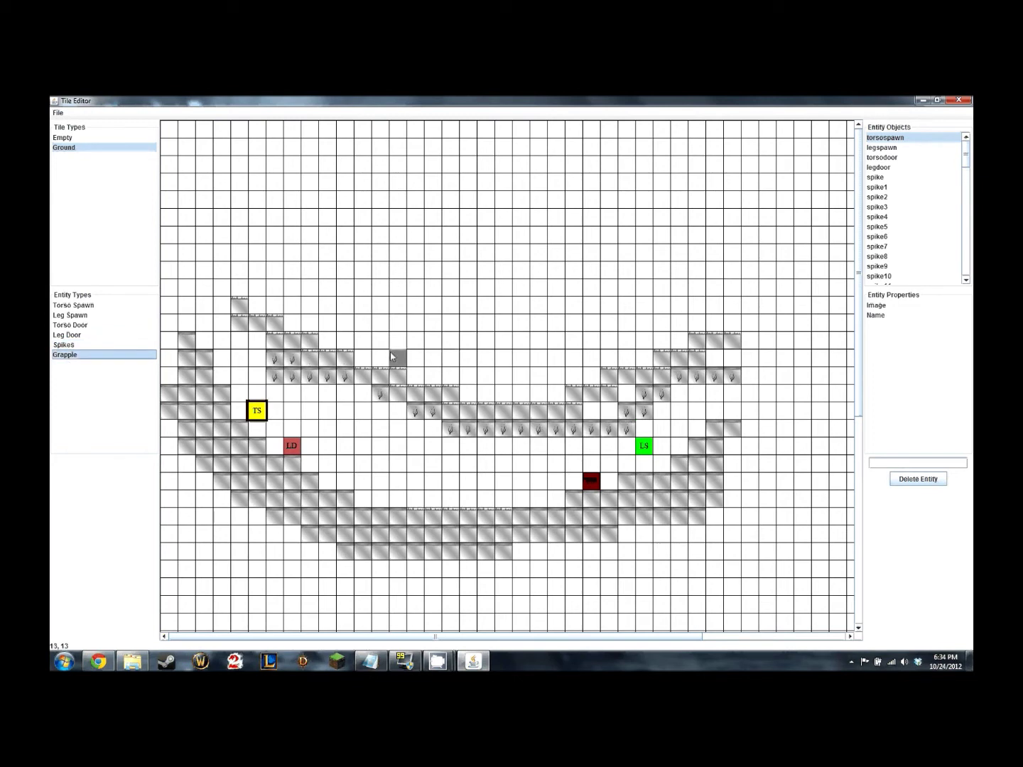
{"action": "left_click_drag", "start_coordinate": [291, 183], "coordinate": [643, 288]}
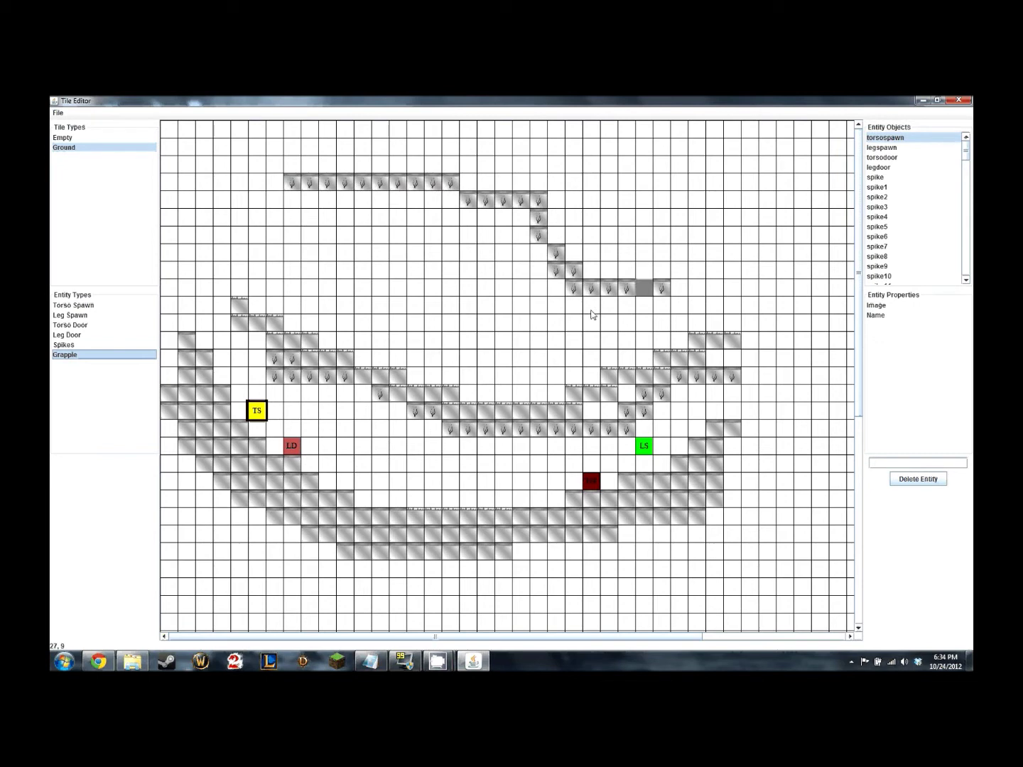
Draw two descending lines of ground tiles between the upper grapple line and the spiked platform, joining into one lower ledge
{"action": "left_click", "coordinate": [65, 147]}
{"action": "mouse_move", "coordinate": [238, 235]}
{"action": "left_mouse_down"}
{"action": "mouse_move", "coordinate": [292, 271]}
{"action": "mouse_move", "coordinate": [274, 242]}
{"action": "left_mouse_up"}
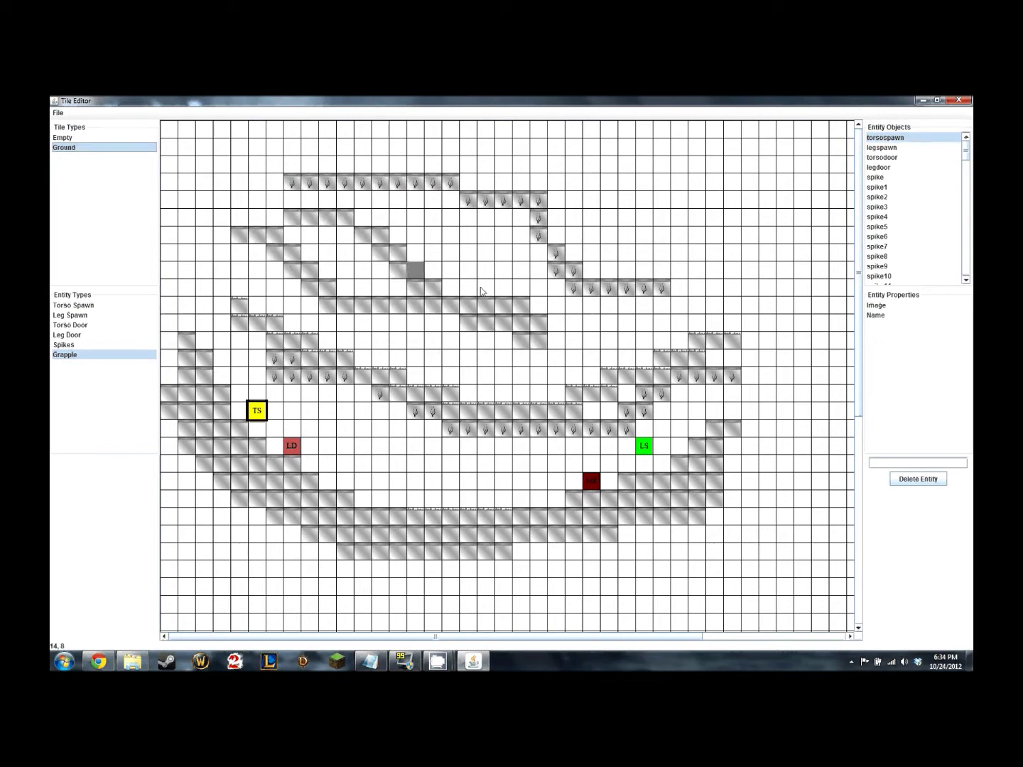
Step through the placed entity objects from torsodoor to grapple54, locating each one on the map
{"action": "scroll", "coordinate": [913, 213], "scroll_direction": "down", "scroll_amount": 8}
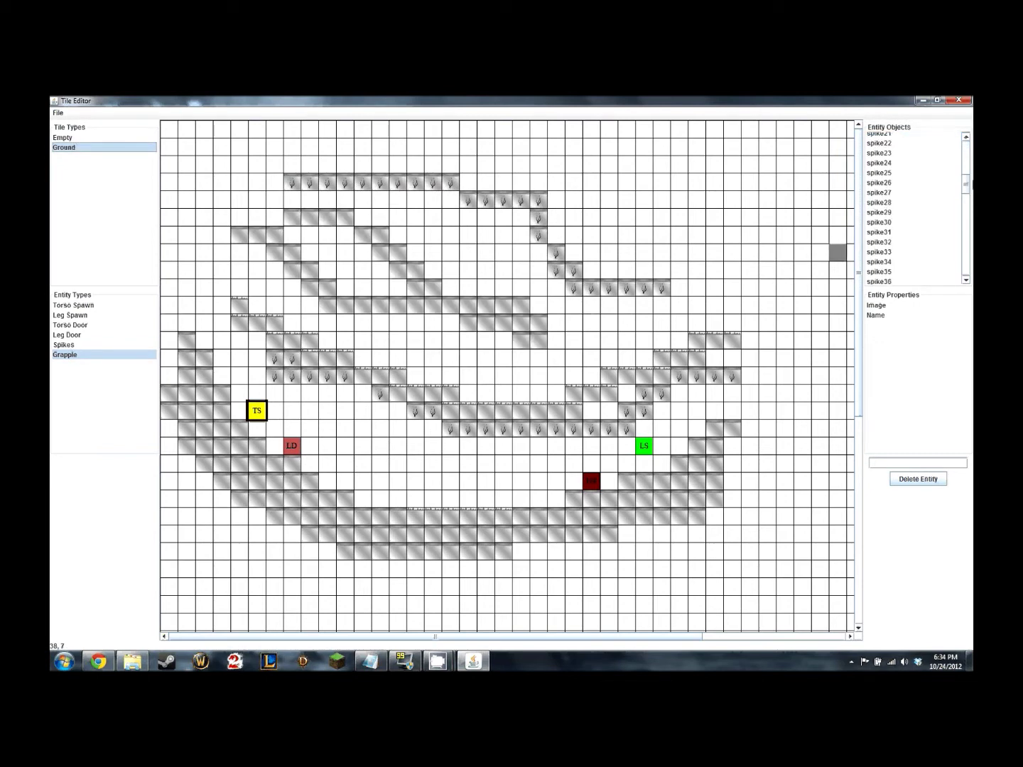
{"action": "left_click_drag", "start_coordinate": [972, 181], "coordinate": [971, 128]}
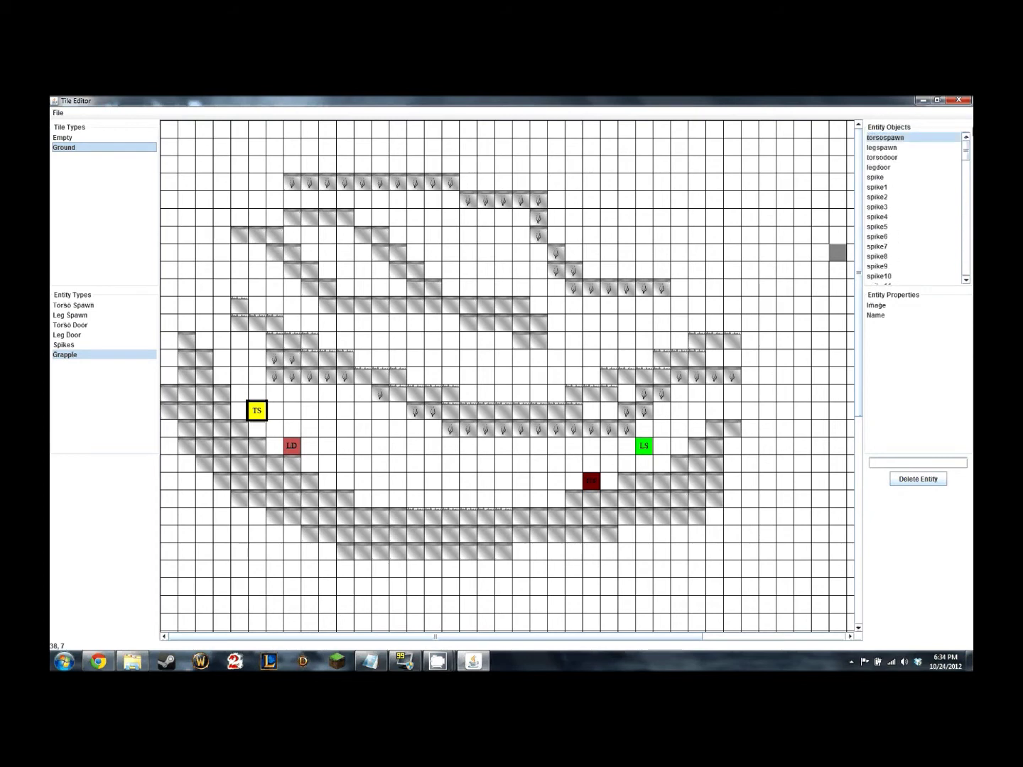
{"action": "left_click", "coordinate": [893, 158]}
{"action": "key", "text": "Down"}
{"action": "key", "text": "Down"}
{"action": "key", "text": "Down"}
{"action": "key", "text": "Down"}
{"action": "key", "text": "Down"}
{"action": "key", "text": "Down"}
{"action": "key", "text": "Down"}
{"action": "key", "text": "Down"}
{"action": "key", "text": "Down"}
{"action": "key", "text": "Down"}
{"action": "key", "text": "Down"}
{"action": "key", "text": "Down"}
{"action": "key", "text": "Down"}
{"action": "key", "text": "Down"}
{"action": "key", "text": "Down"}
{"action": "key", "text": "Down"}
{"action": "key", "text": "Down"}
{"action": "key", "text": "Down"}
{"action": "key", "text": "Down"}
{"action": "key", "text": "Down"}
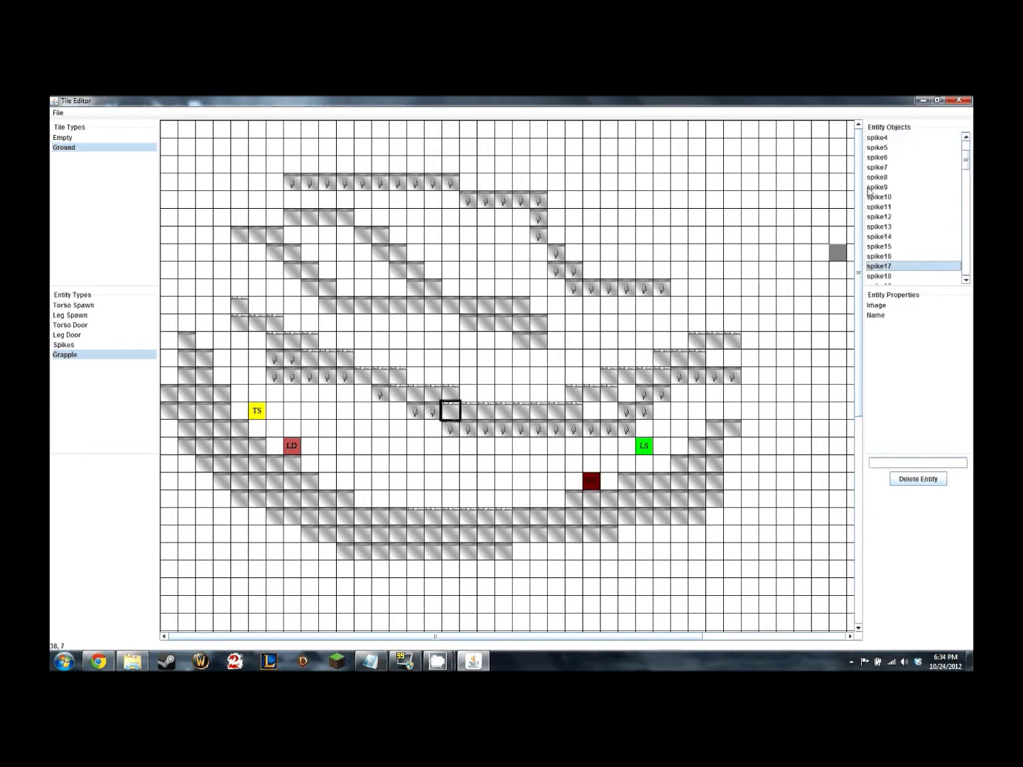
{"action": "key", "text": "Down"}
{"action": "key", "text": "Down"}
{"action": "key", "text": "Down"}
{"action": "key", "text": "Down"}
{"action": "key", "text": "Down"}
{"action": "key", "text": "Down"}
{"action": "key", "text": "Down"}
{"action": "key", "text": "Down"}
{"action": "key", "text": "Down"}
{"action": "key", "text": "Down"}
{"action": "key", "text": "Down"}
{"action": "key", "text": "Down"}
{"action": "key", "text": "Down"}
{"action": "key", "text": "Down"}
{"action": "key", "text": "Down"}
{"action": "key", "text": "Down"}
{"action": "key", "text": "Down"}
{"action": "key", "text": "Down"}
{"action": "key", "text": "Down"}
{"action": "key", "text": "Down"}
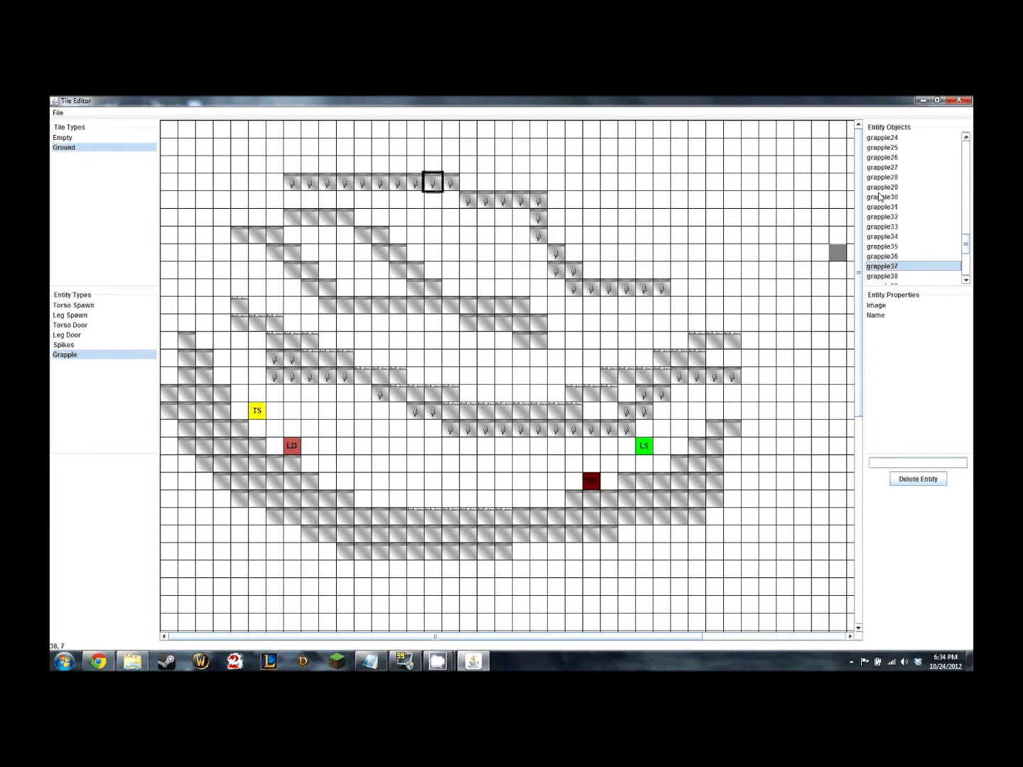
Check the properties of grapple54 and the names of grapple49 and grapple48, and reselect torsospawn
{"action": "left_click", "coordinate": [870, 317]}
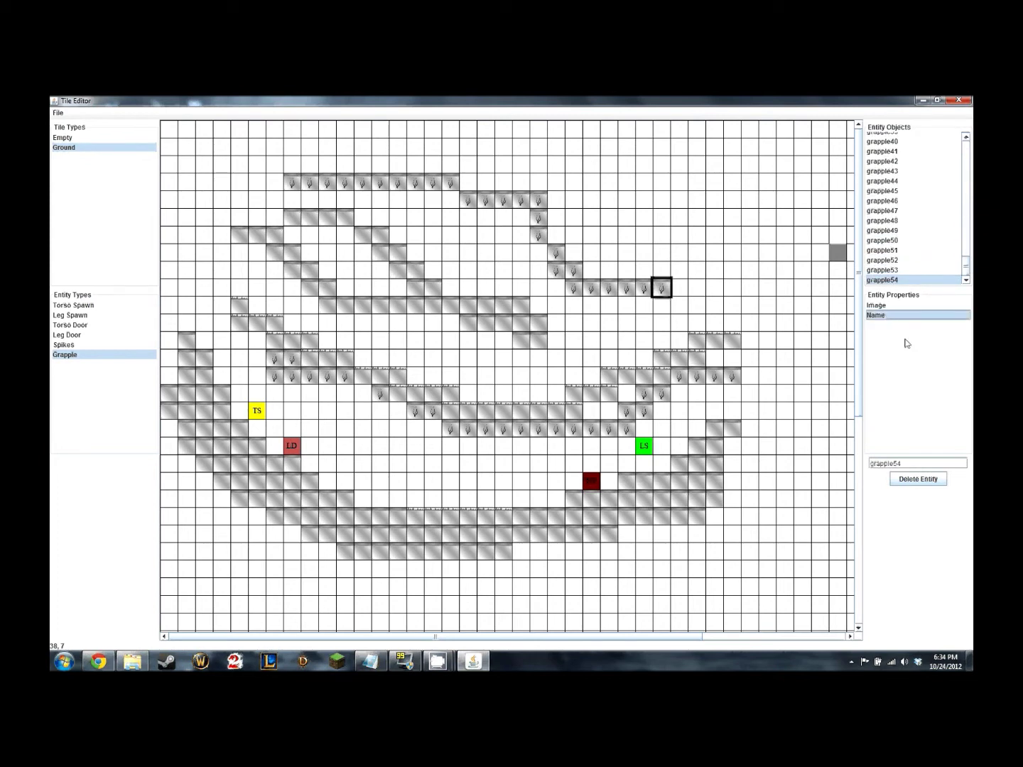
{"action": "left_click", "coordinate": [913, 305]}
{"action": "left_click", "coordinate": [916, 231]}
{"action": "left_click", "coordinate": [871, 314]}
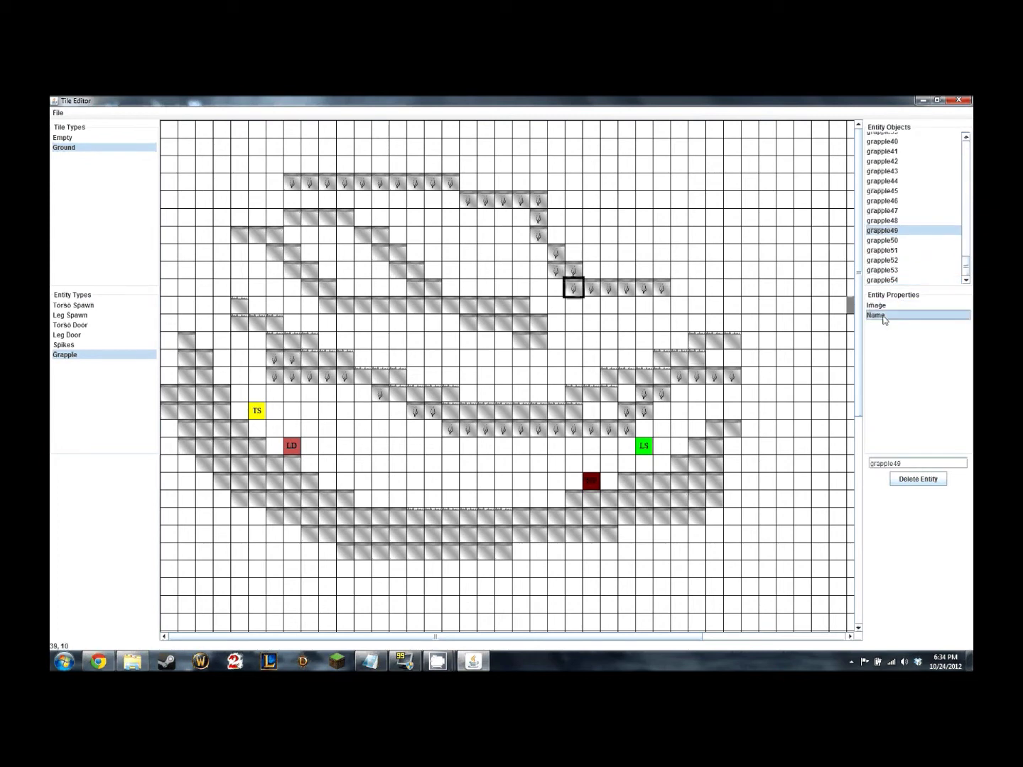
{"action": "left_click", "coordinate": [921, 232]}
{"action": "key", "text": "Up"}
{"action": "left_click", "coordinate": [914, 315]}
{"action": "left_click_drag", "start_coordinate": [964, 268], "coordinate": [965, 138]}
{"action": "left_click", "coordinate": [917, 216]}
{"action": "left_click", "coordinate": [888, 138]}
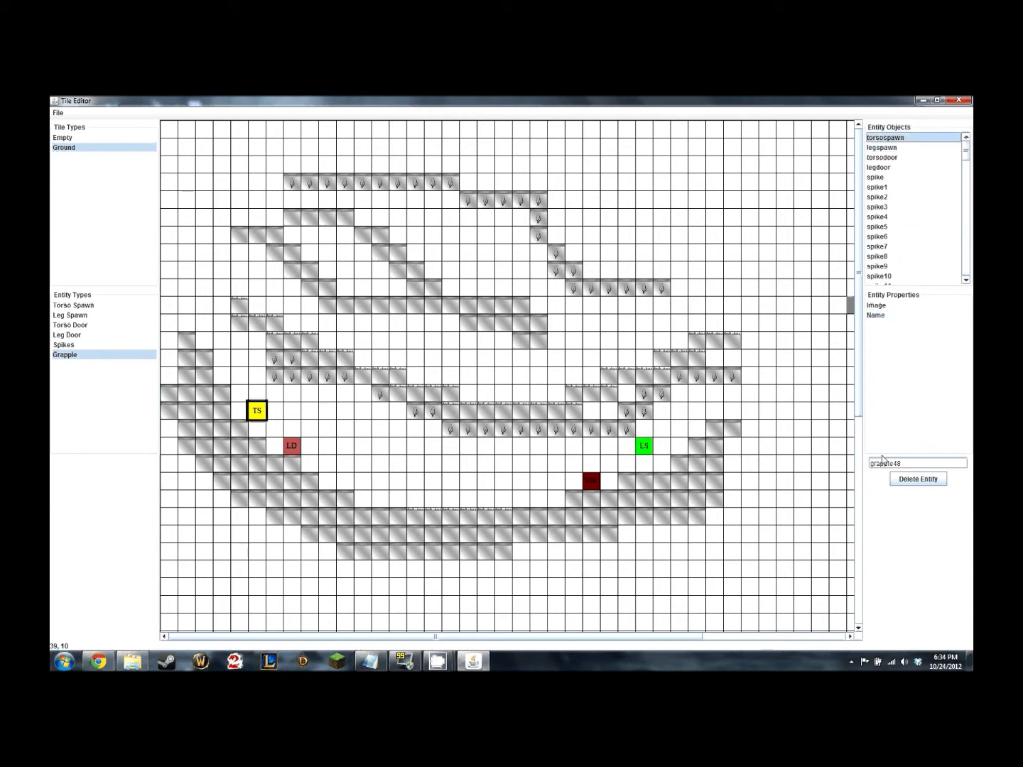
Save the map as tester.tmap in the Documents folder
{"action": "left_click", "coordinate": [57, 112]}
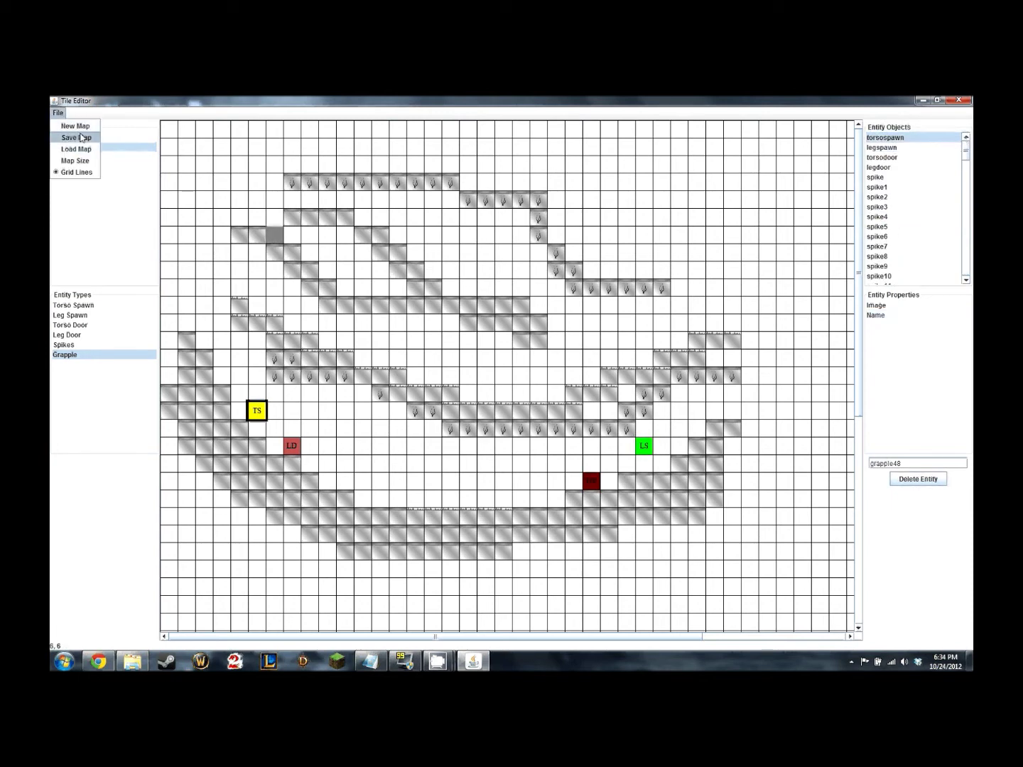
{"action": "left_click", "coordinate": [71, 137]}
{"action": "left_click", "coordinate": [572, 377]}
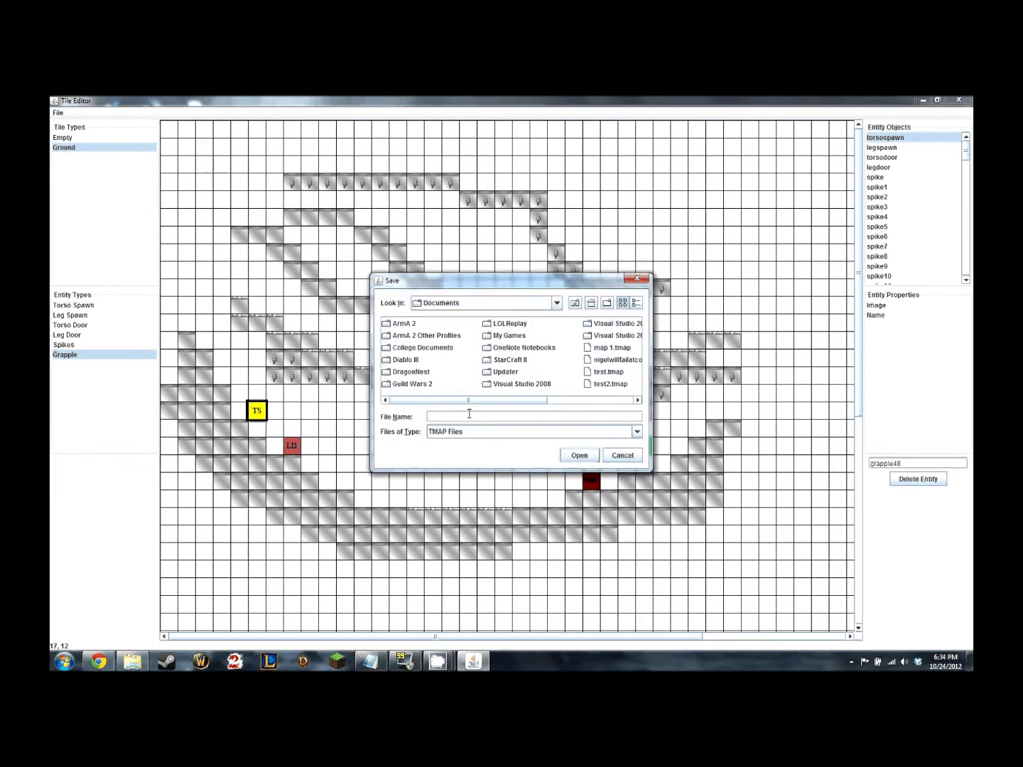
{"action": "left_click", "coordinate": [578, 455]}
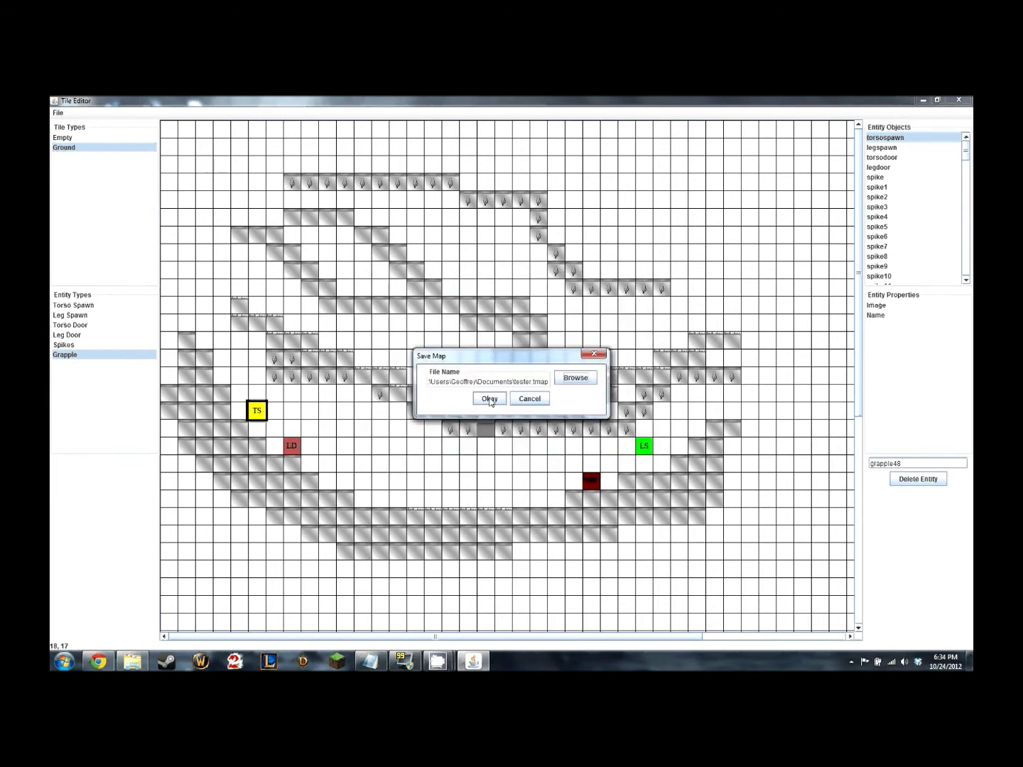
{"action": "left_click", "coordinate": [488, 400]}
Create a new blank map with the dimensions offered by default
{"action": "left_click", "coordinate": [58, 112]}
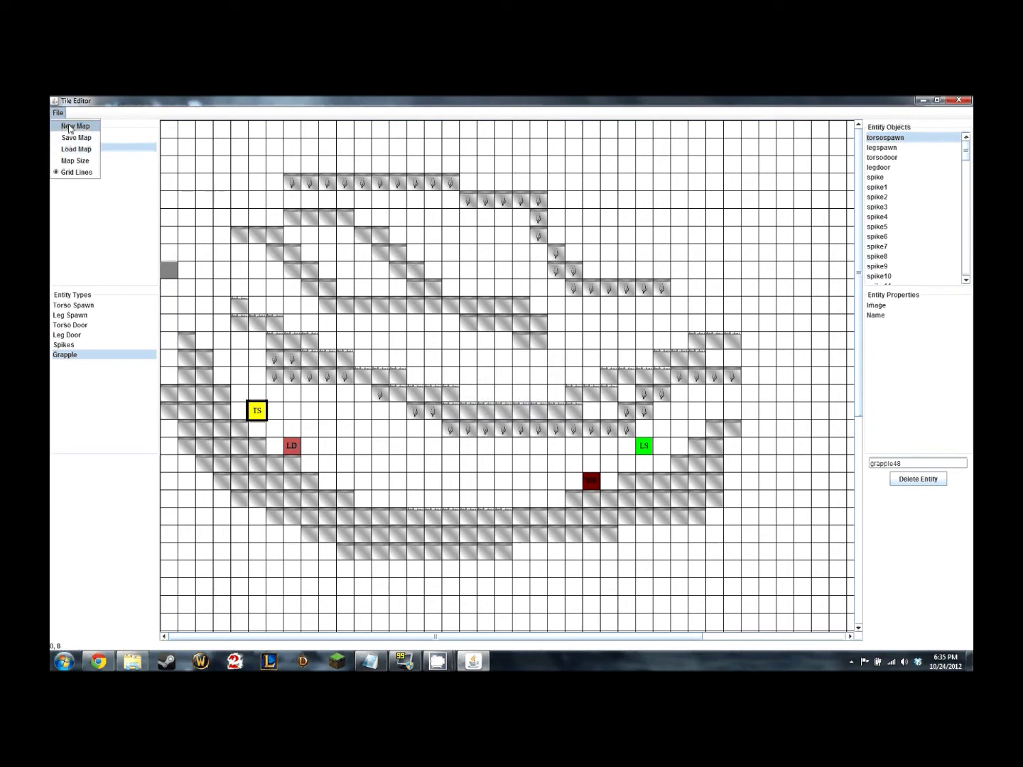
{"action": "left_click", "coordinate": [67, 127]}
{"action": "left_click", "coordinate": [489, 413]}
Load the saved map tester.tmap from the Documents folder
{"action": "left_click", "coordinate": [58, 113]}
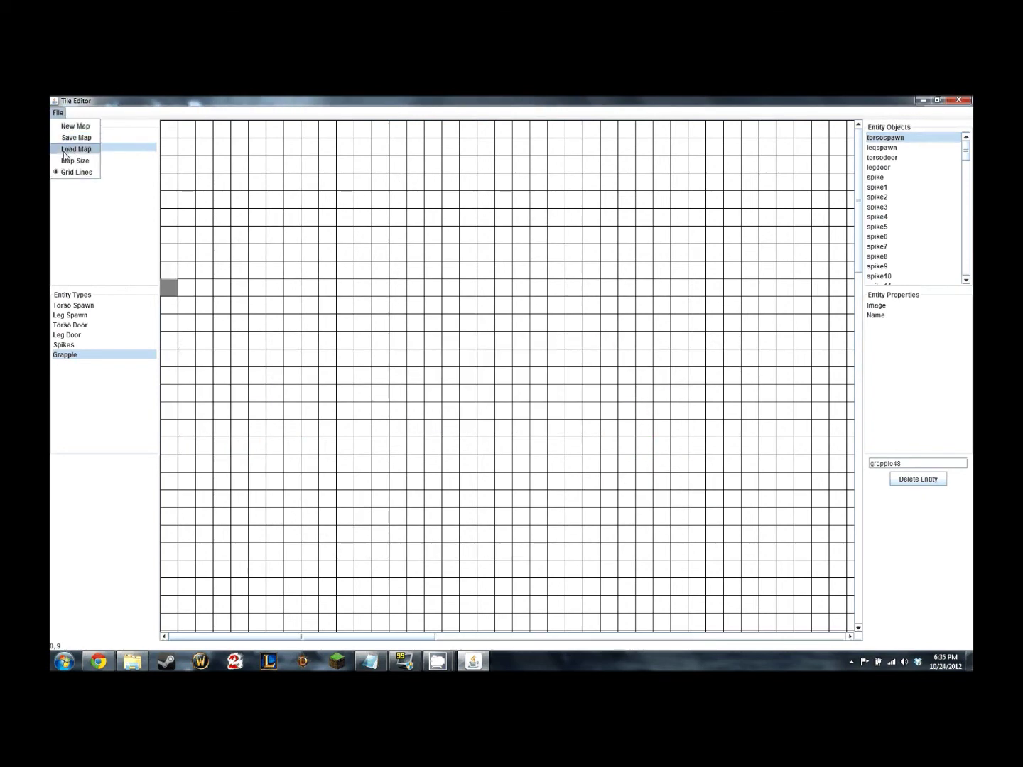
{"action": "left_click", "coordinate": [68, 145]}
{"action": "left_click", "coordinate": [575, 377]}
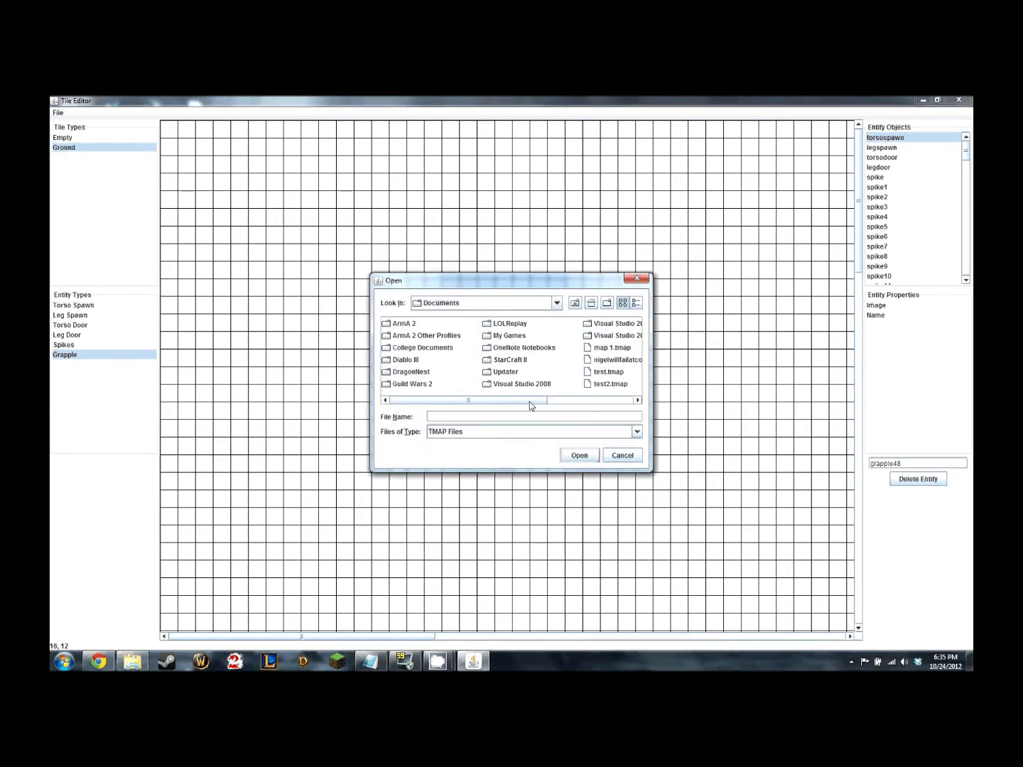
{"action": "left_click_drag", "start_coordinate": [529, 402], "coordinate": [618, 398]}
{"action": "left_click", "coordinate": [577, 336]}
{"action": "left_click", "coordinate": [580, 455]}
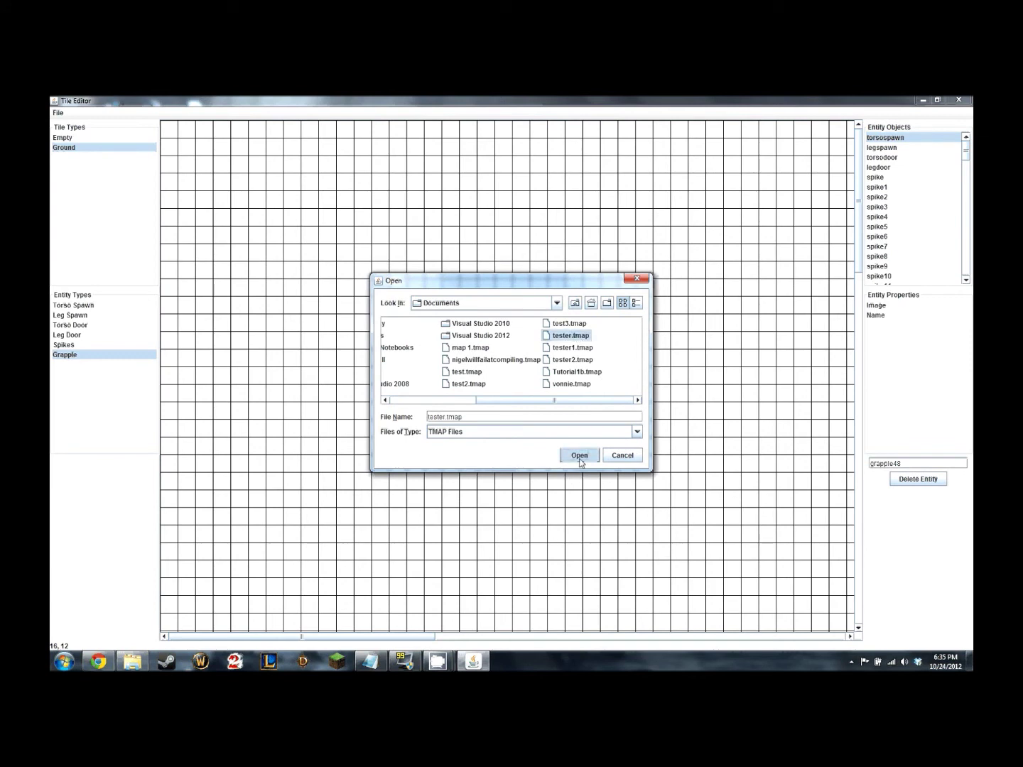
{"action": "left_click", "coordinate": [489, 401]}
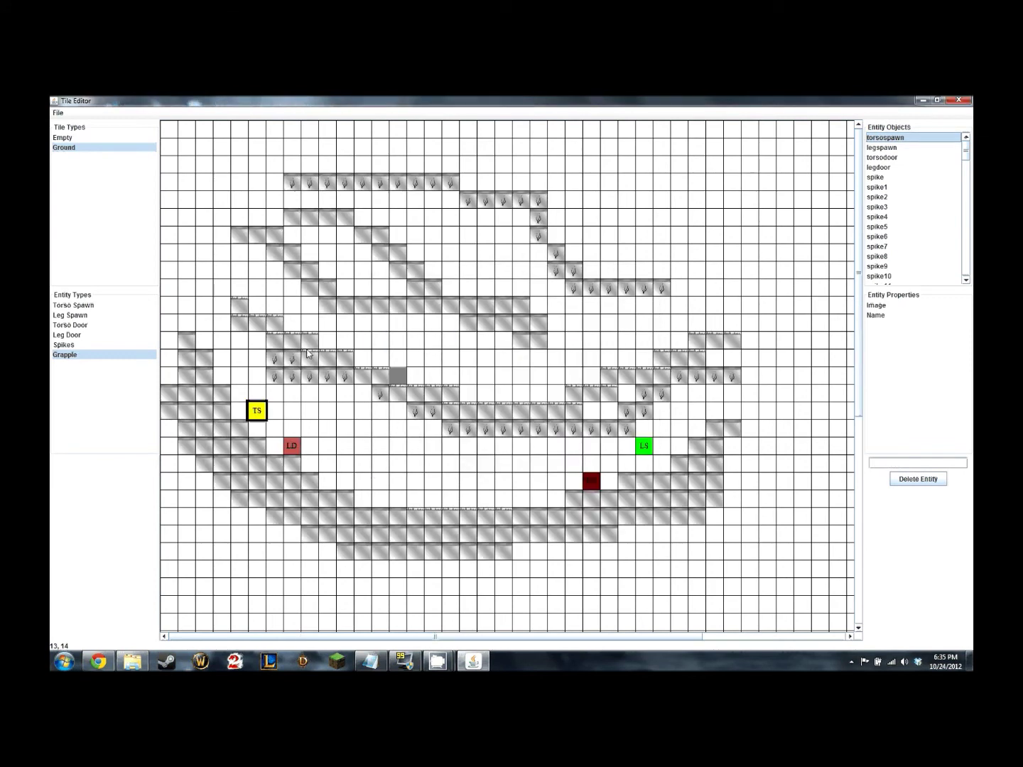
Hide the grid lines to view the map without them, and show them again
{"action": "left_click", "coordinate": [59, 112]}
{"action": "left_click", "coordinate": [75, 171]}
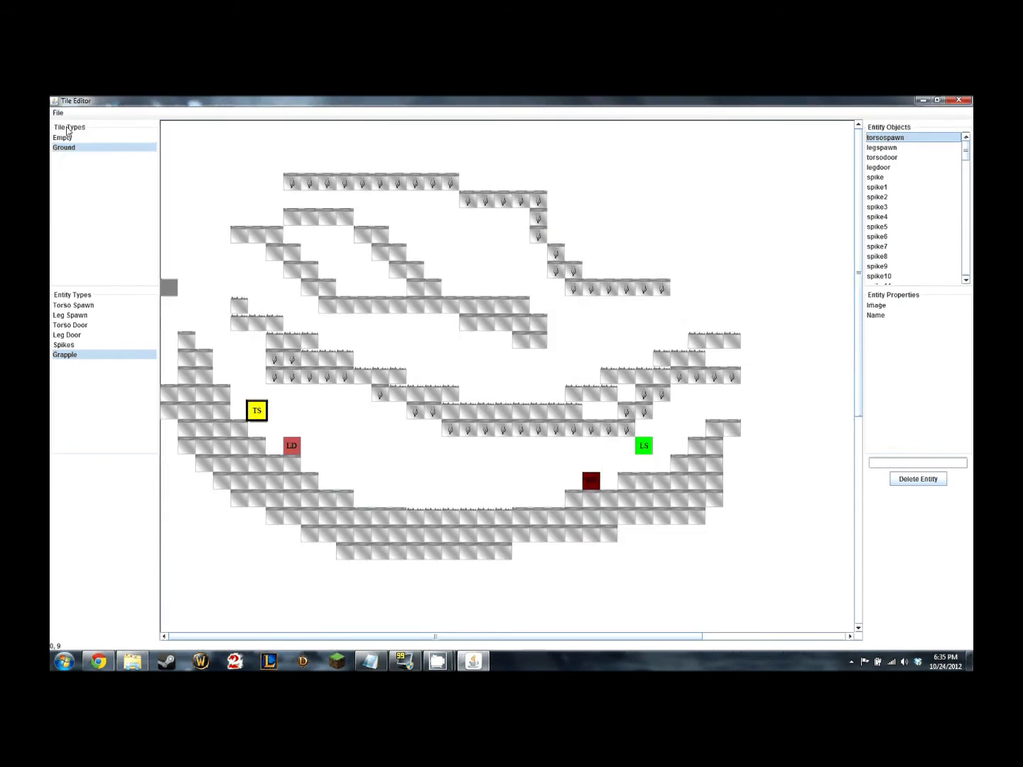
{"action": "left_click_drag", "start_coordinate": [319, 637], "coordinate": [210, 620]}
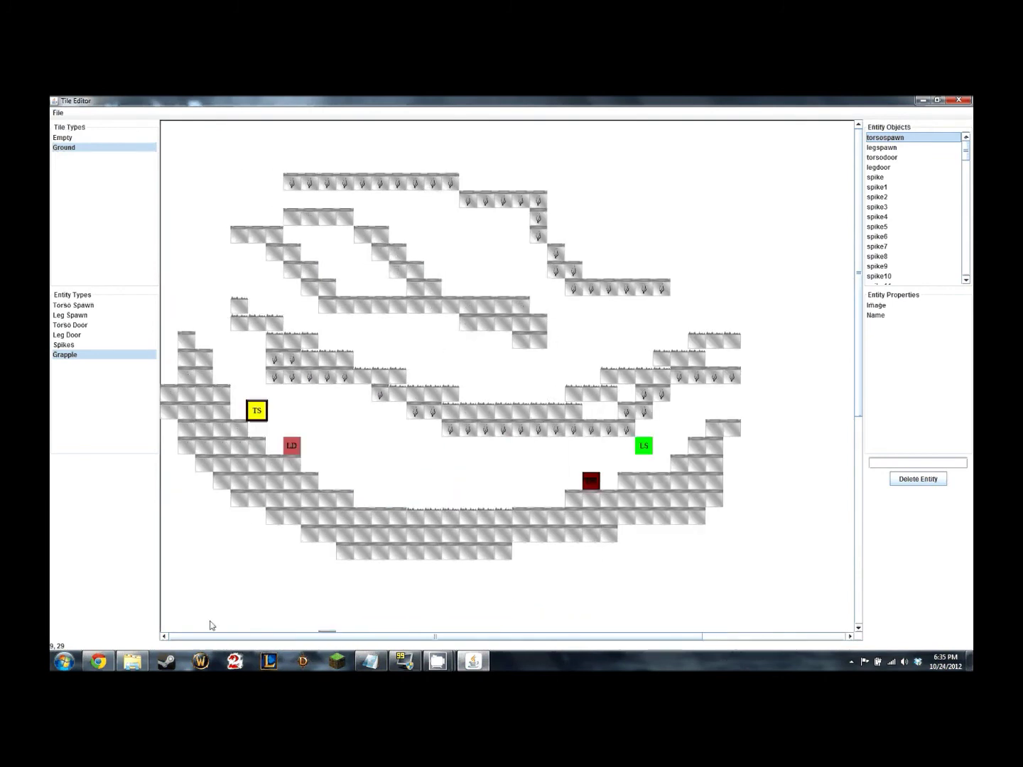
{"action": "scroll", "coordinate": [836, 524], "scroll_direction": "down", "scroll_amount": 5}
{"action": "scroll", "coordinate": [836, 497], "scroll_direction": "up", "scroll_amount": 5}
{"action": "left_click", "coordinate": [58, 112]}
{"action": "left_click", "coordinate": [77, 172]}
Change the map's tile size to 16 by 16 pixels
{"action": "left_click", "coordinate": [58, 113]}
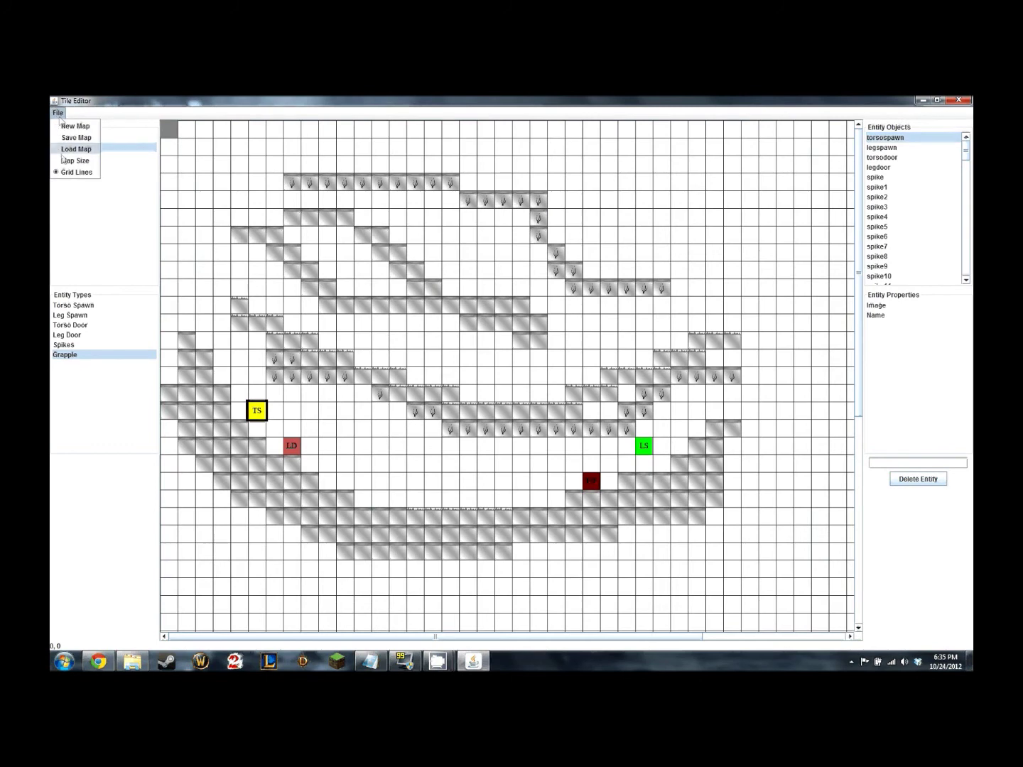
{"action": "left_click", "coordinate": [74, 160]}
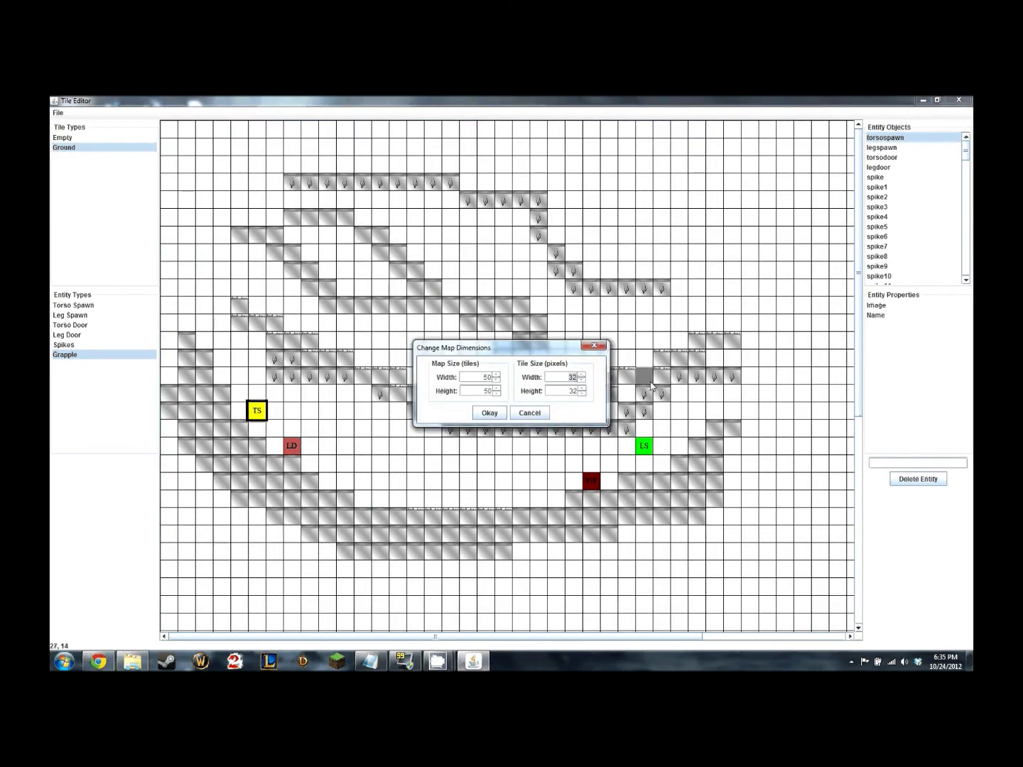
{"action": "type", "text": "16"}
{"action": "double_click", "coordinate": [572, 391]}
{"action": "type", "text": "16"}
{"action": "left_click", "coordinate": [488, 414]}
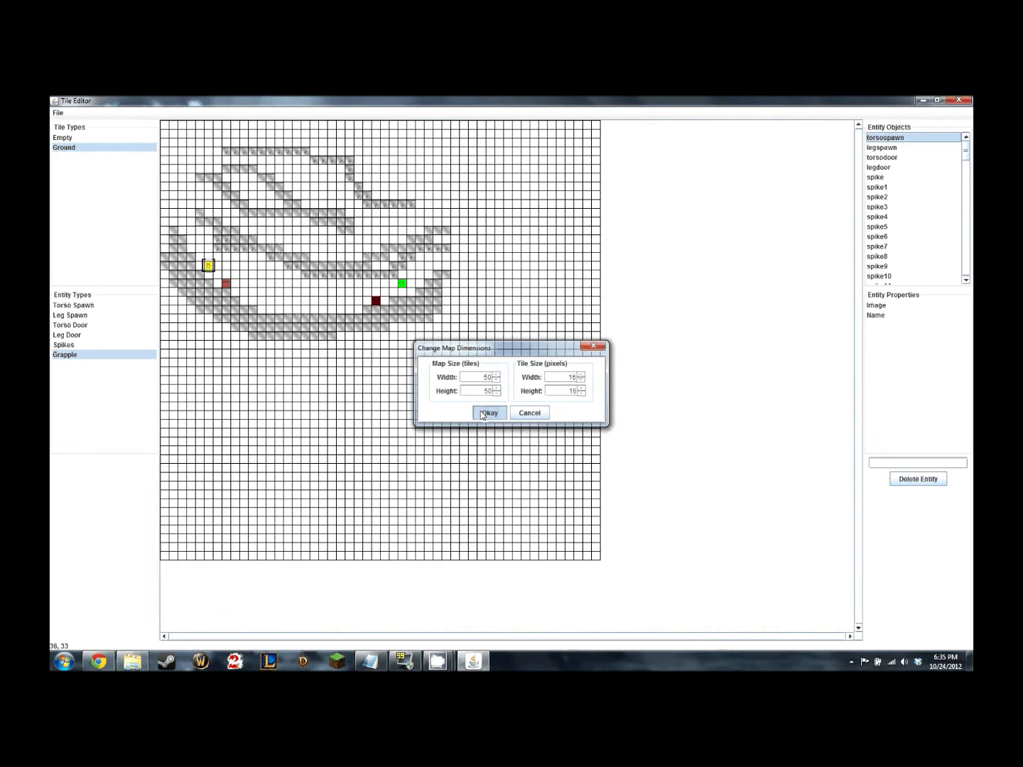
Change the map's tile size to 64 by 64 pixels
{"action": "left_click", "coordinate": [57, 112]}
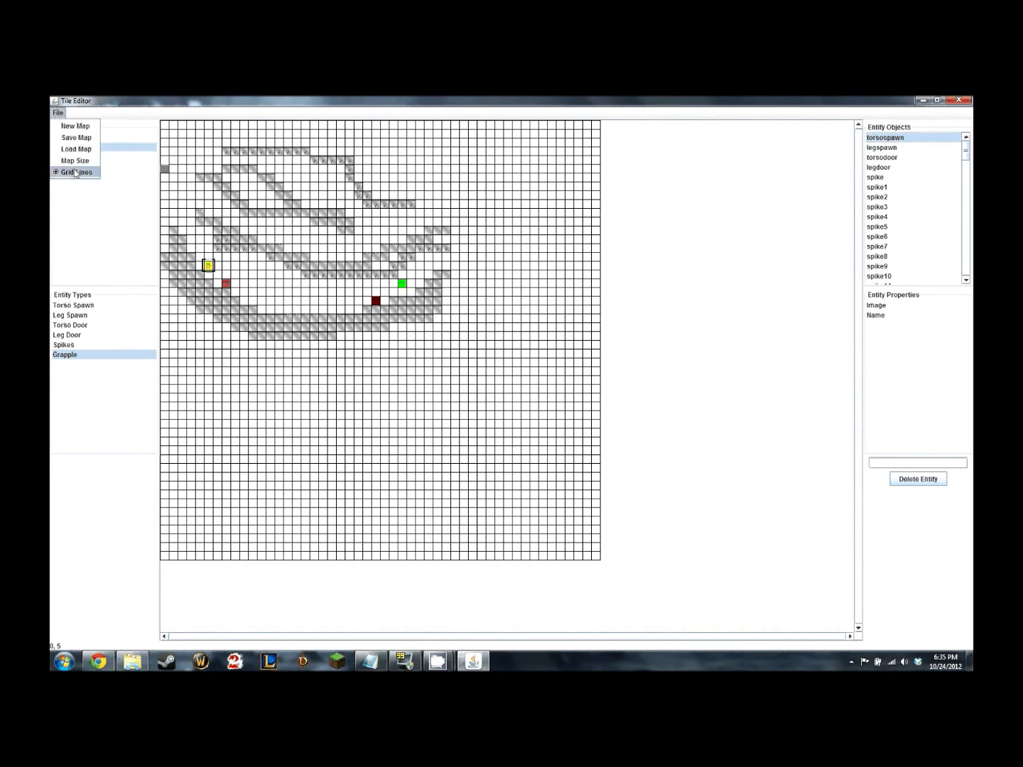
{"action": "left_click", "coordinate": [78, 173]}
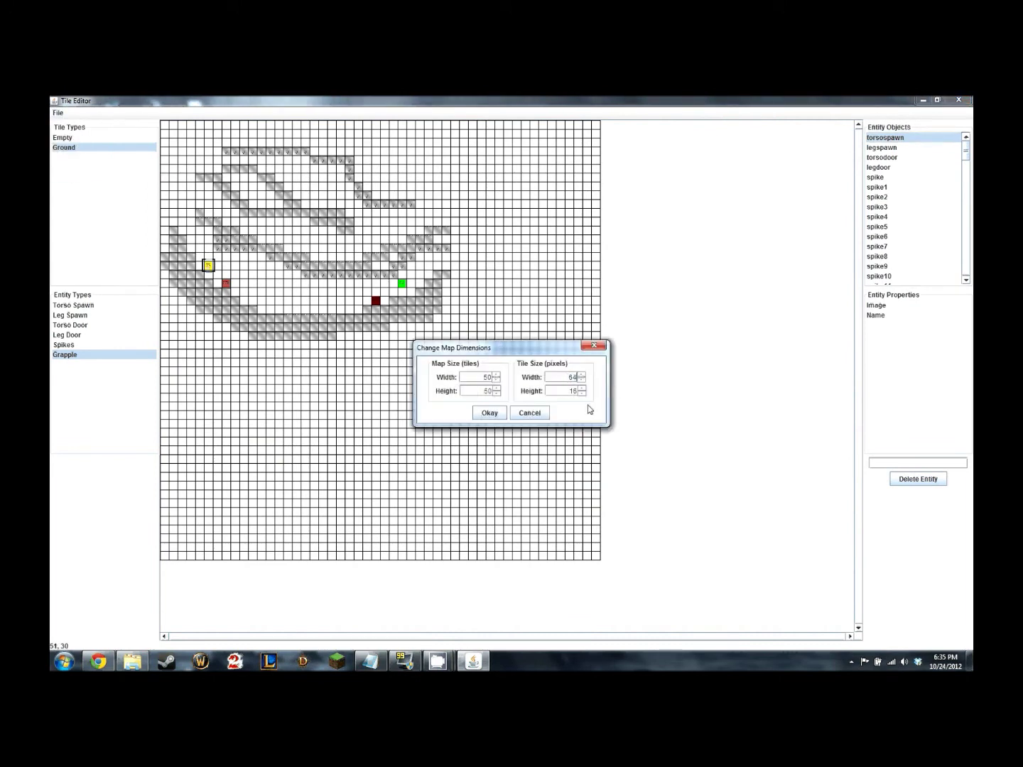
{"action": "left_click_drag", "start_coordinate": [577, 391], "coordinate": [559, 391]}
{"action": "type", "text": "64"}
{"action": "left_click", "coordinate": [494, 415]}
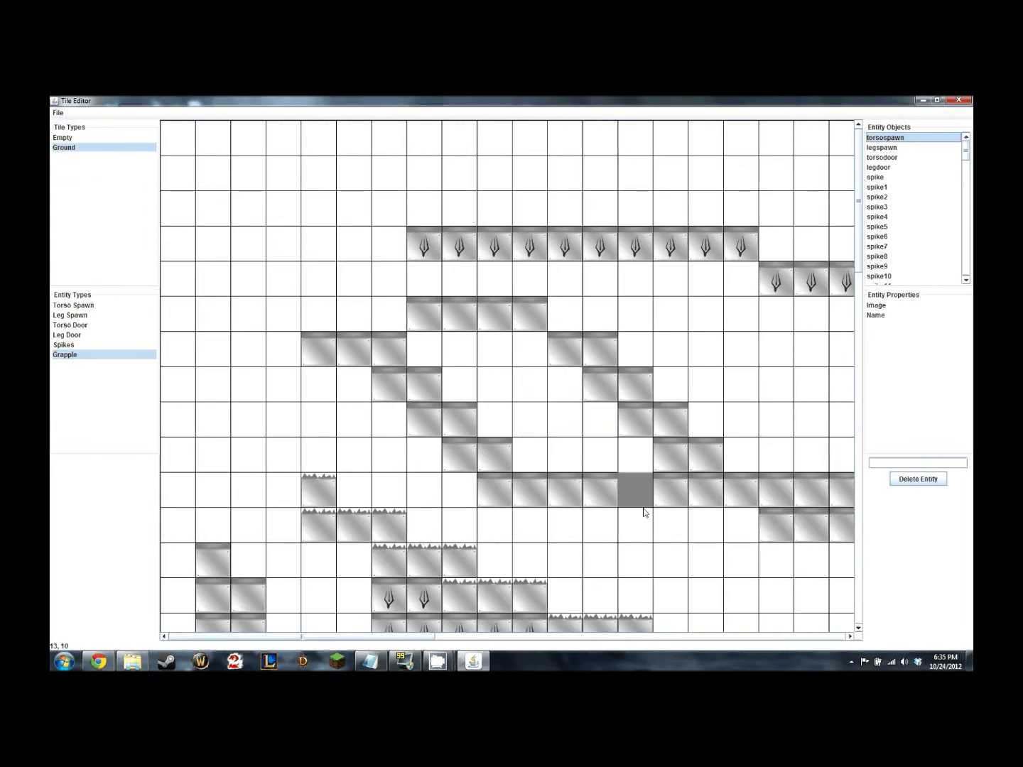
Look over the enlarged map and set the tile size back to 32 by 32 pixels
{"action": "left_click_drag", "start_coordinate": [412, 637], "coordinate": [571, 642]}
{"action": "left_click_drag", "start_coordinate": [858, 270], "coordinate": [867, 397]}
{"action": "left_click_drag", "start_coordinate": [444, 640], "coordinate": [359, 640]}
{"action": "left_click", "coordinate": [58, 112]}
{"action": "left_click", "coordinate": [71, 168]}
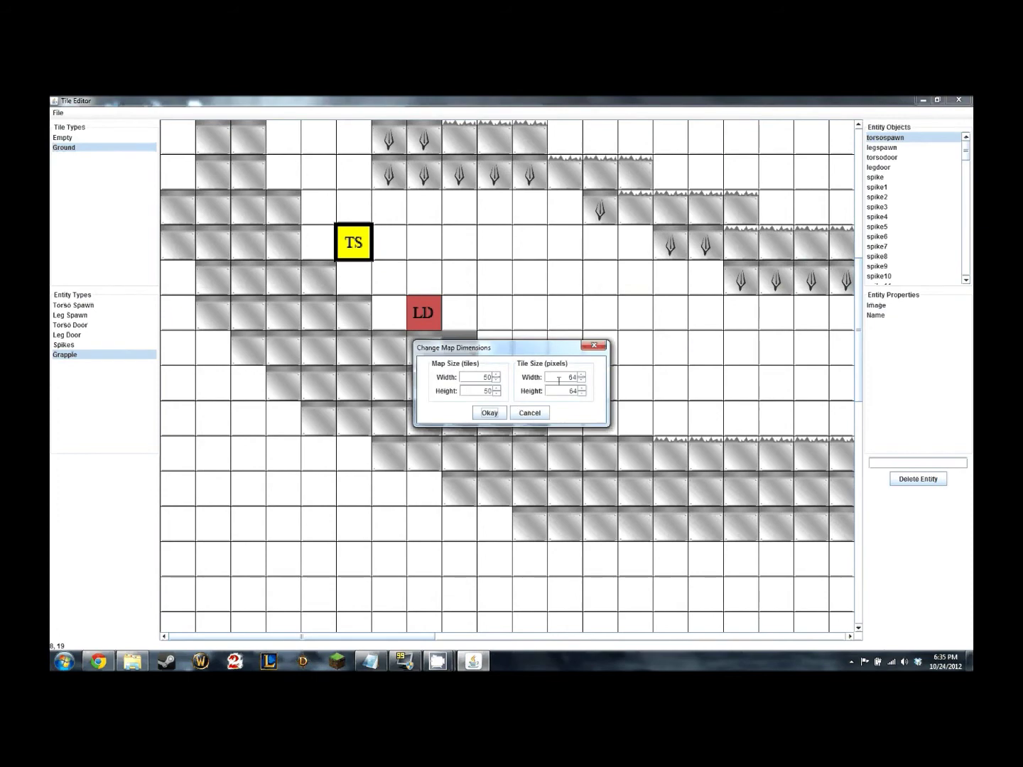
{"action": "left_click", "coordinate": [490, 412]}
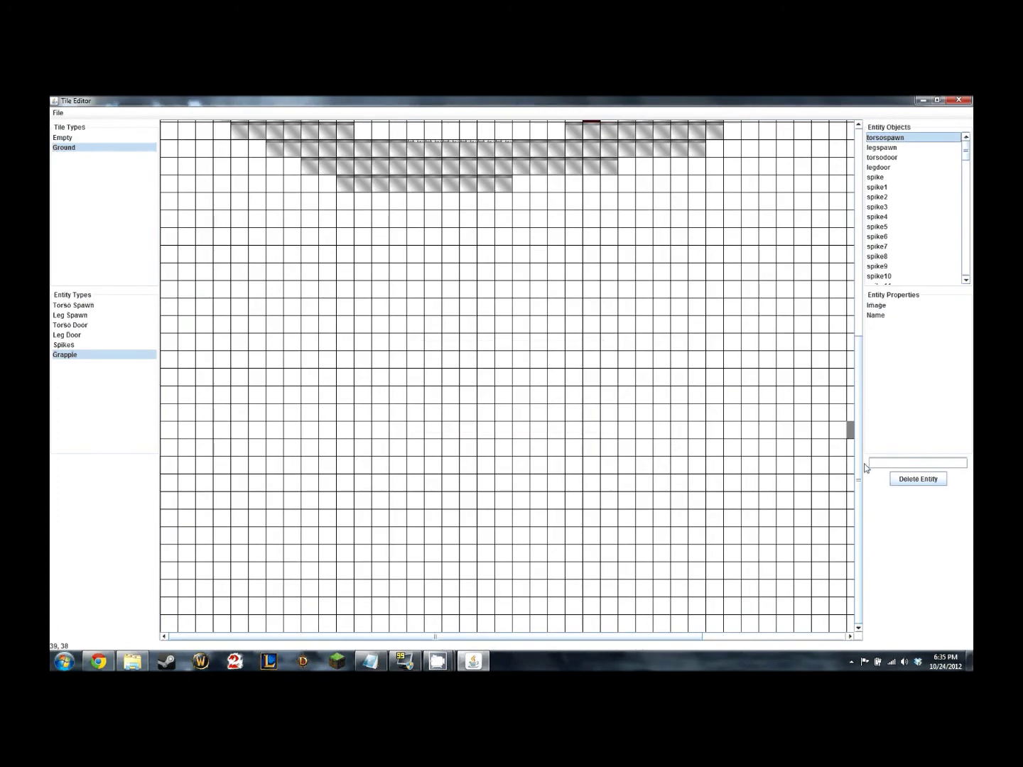
{"action": "left_click_drag", "start_coordinate": [857, 458], "coordinate": [858, 252]}
{"action": "left_click", "coordinate": [58, 112]}
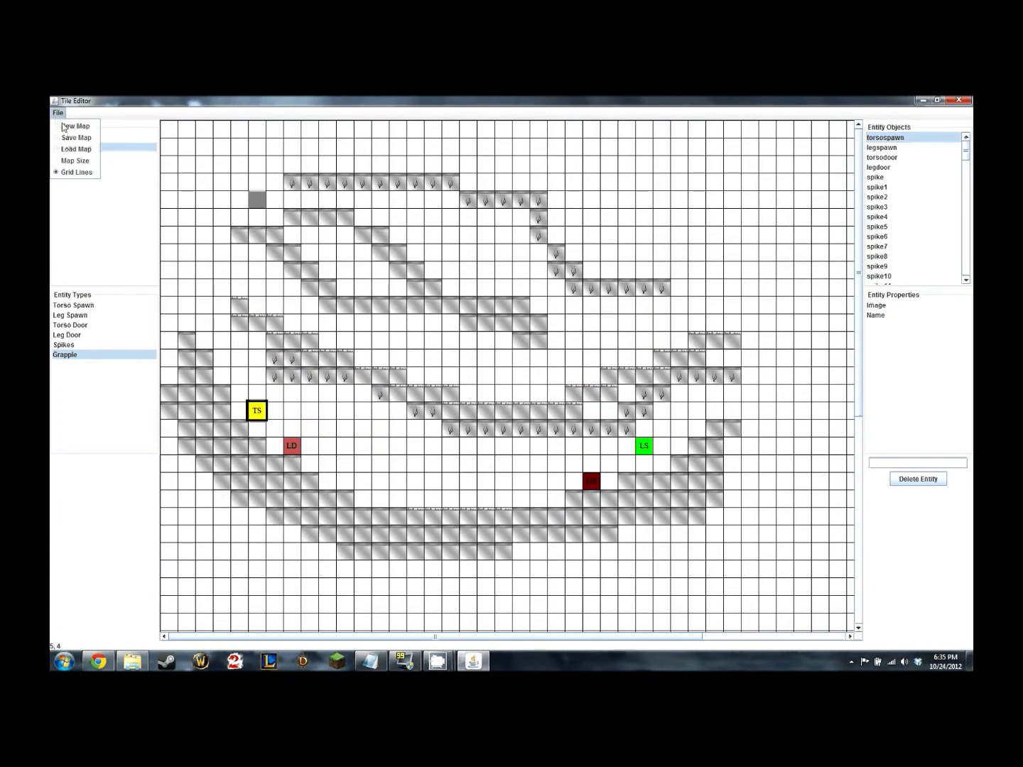
{"action": "left_click", "coordinate": [61, 112]}
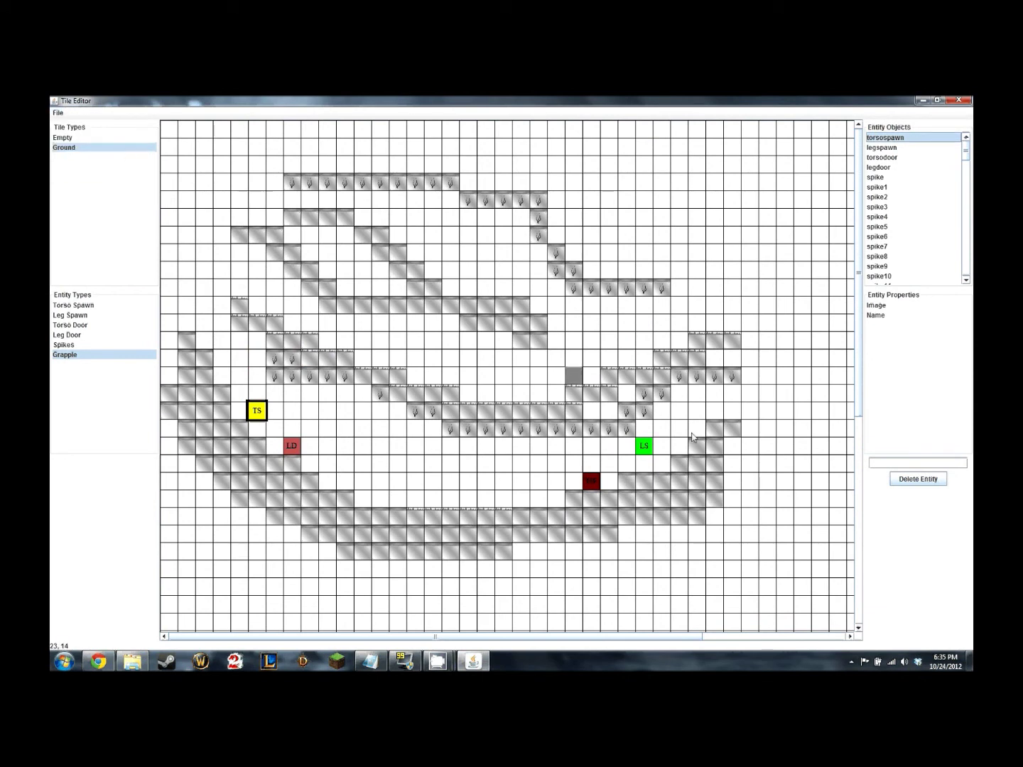